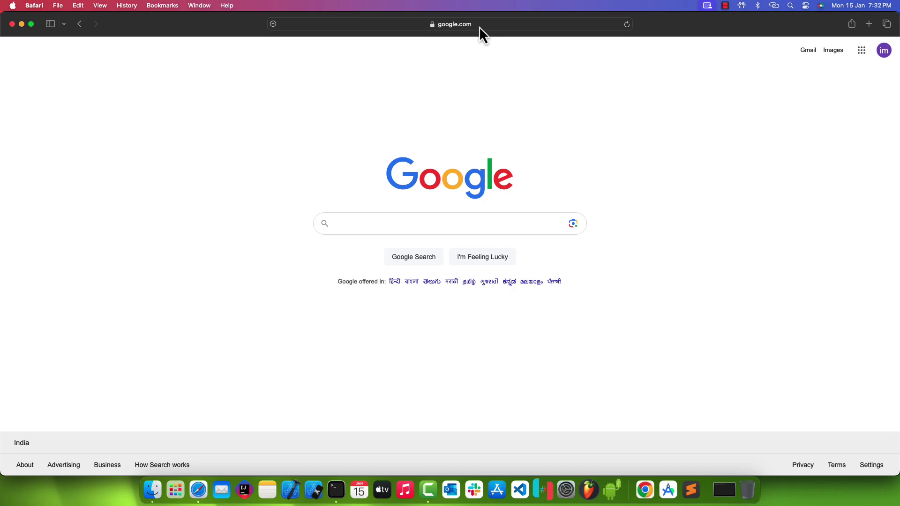
# Search Google for 'android studio download' and open the sponsored Android Studio result.
pyautogui.click(492, 27)
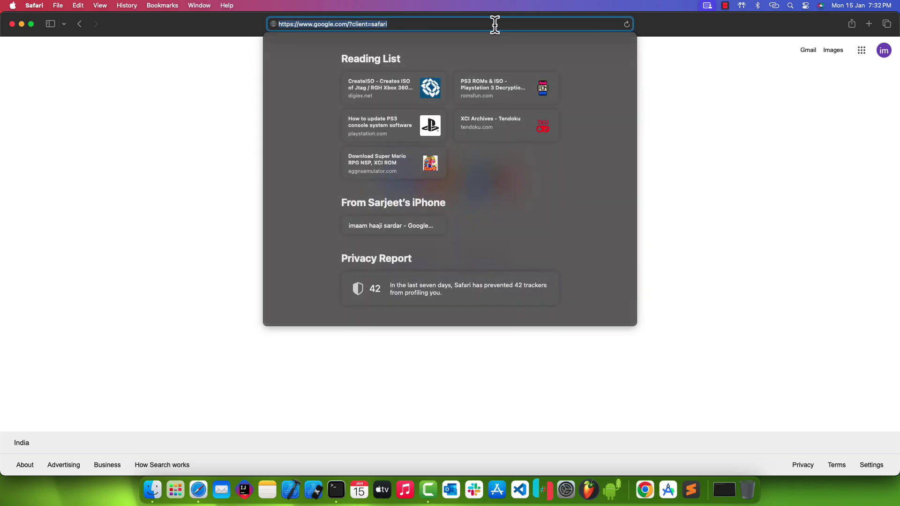
pyautogui.write('Android s')
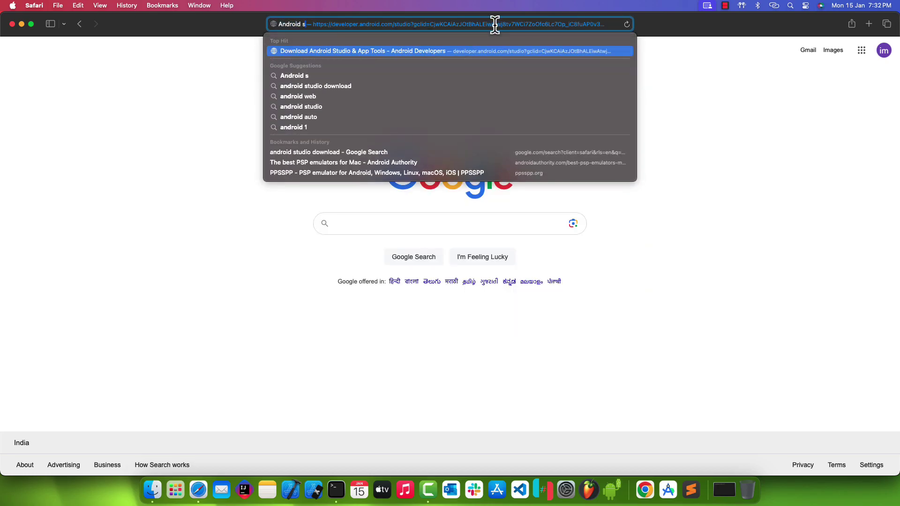
pyautogui.write('t')
pyautogui.press('Down')
pyautogui.press('Return')
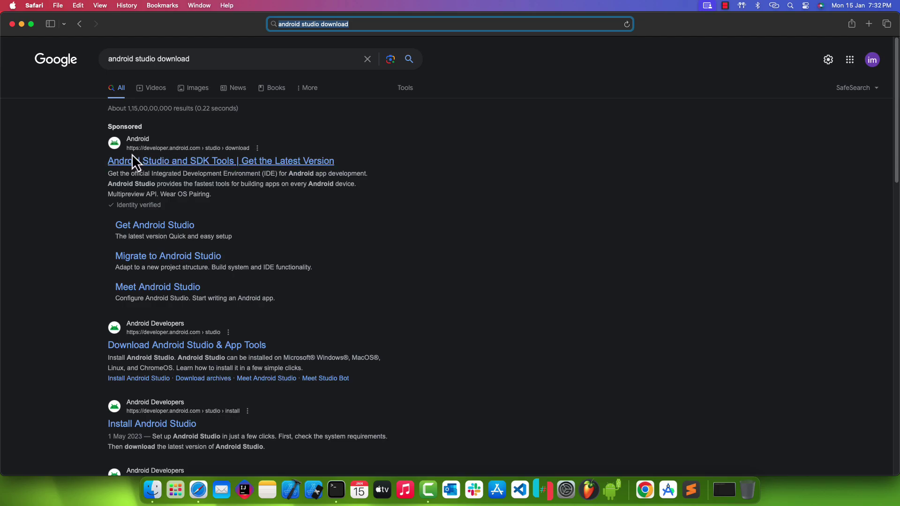
pyautogui.click(179, 163)
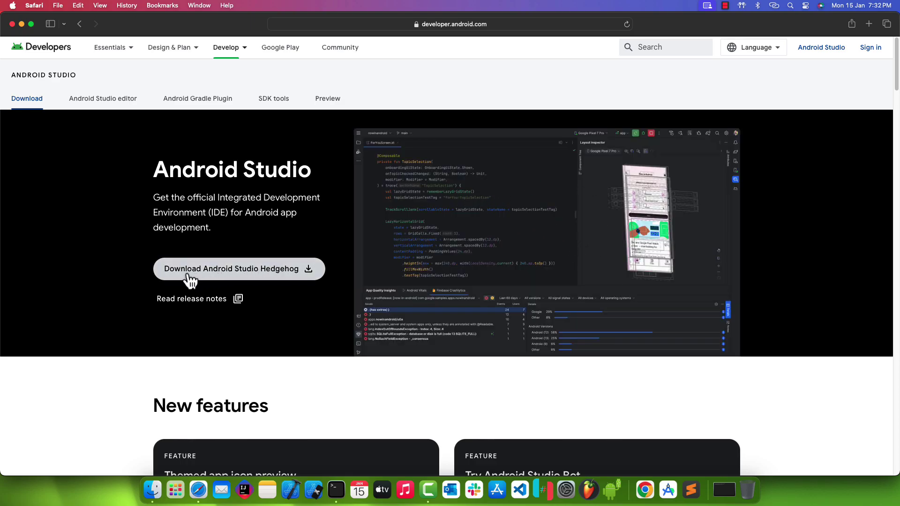
# Start the Android Studio Hedgehog download and accept the license terms.
pyautogui.click(246, 271)
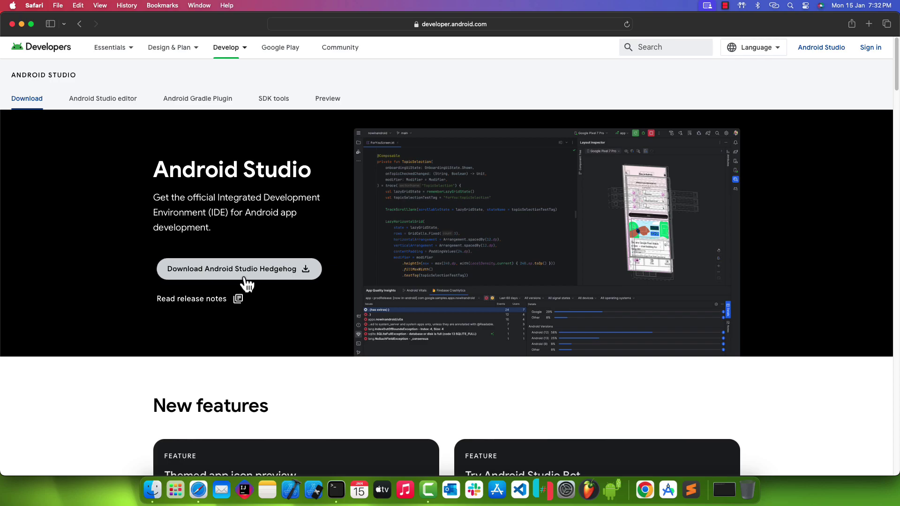
pyautogui.scroll(-15, 445, 263)
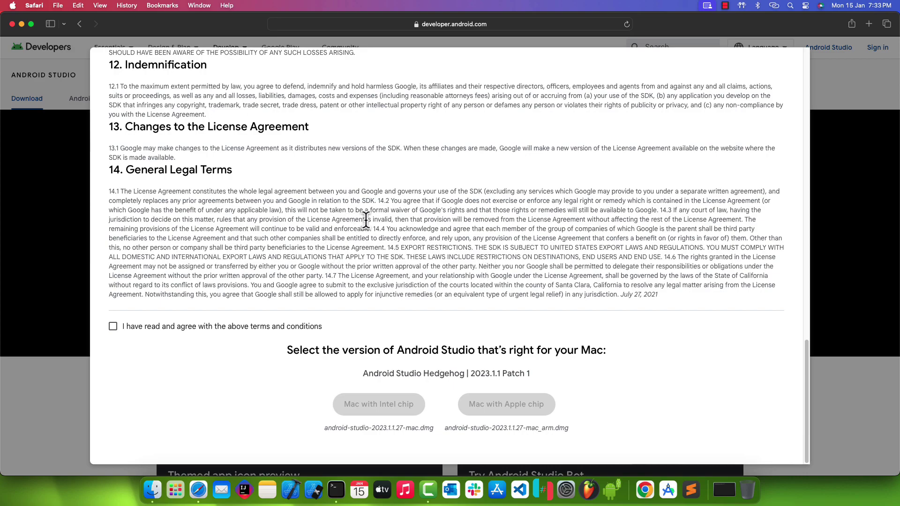
pyautogui.doubleClick(135, 327)
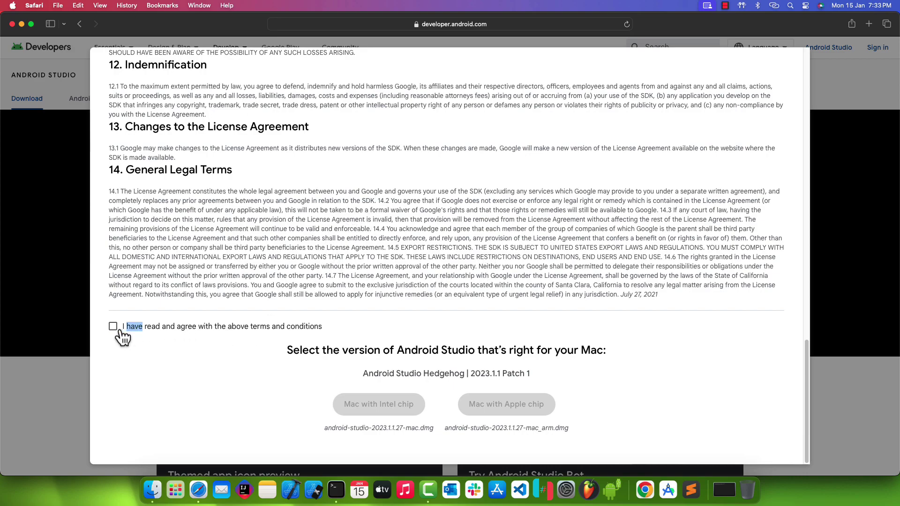
pyautogui.click(125, 328)
pyautogui.click(127, 330)
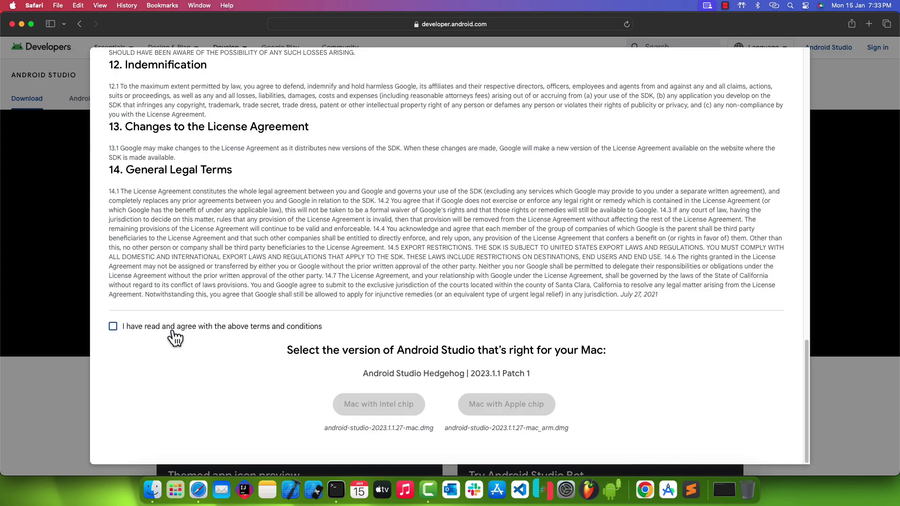
pyautogui.click(117, 331)
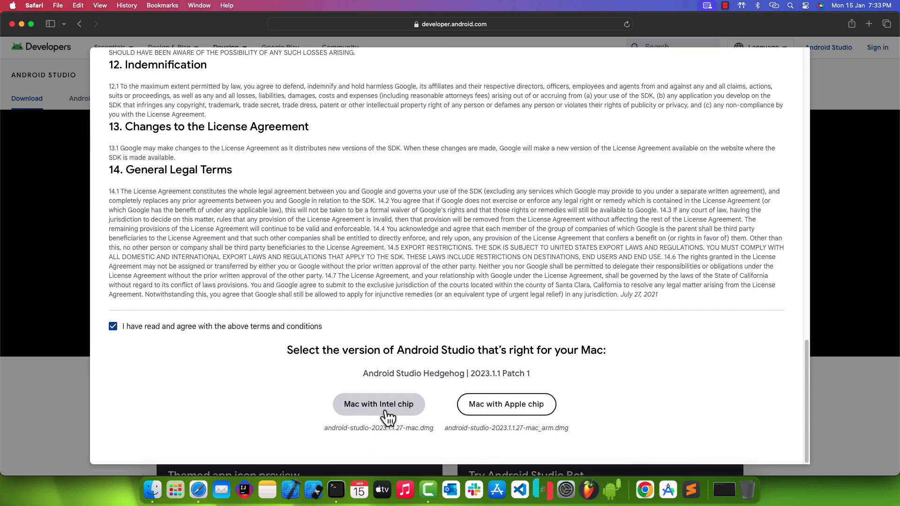
# Confirm this Mac has an Apple M2 Pro chip, then download the Apple-chip build.
pyautogui.click(533, 417)
pyautogui.click(382, 417)
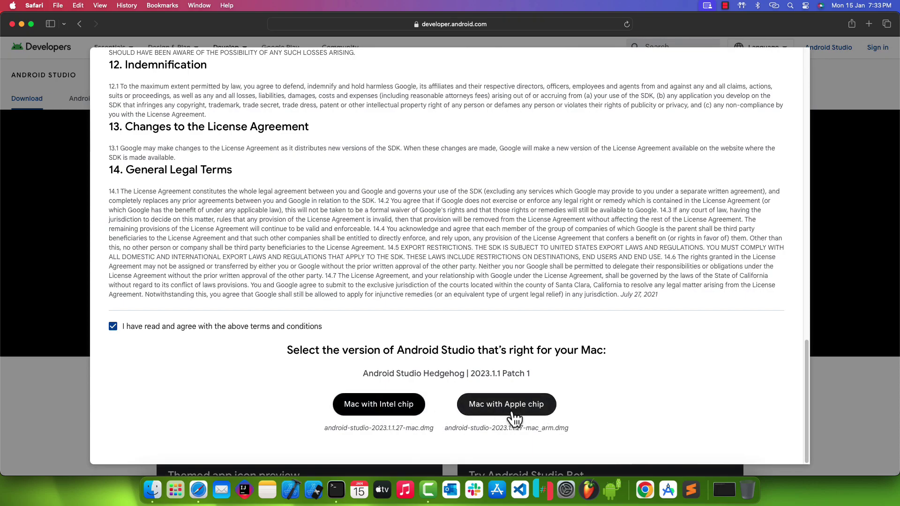
pyautogui.click(12, 5)
pyautogui.click(16, 31)
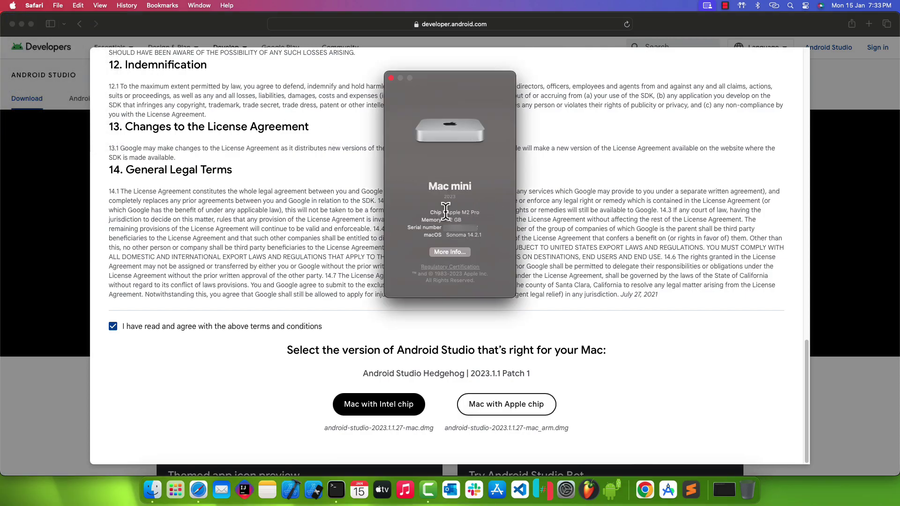
pyautogui.tripleClick(444, 212)
pyautogui.click(391, 78)
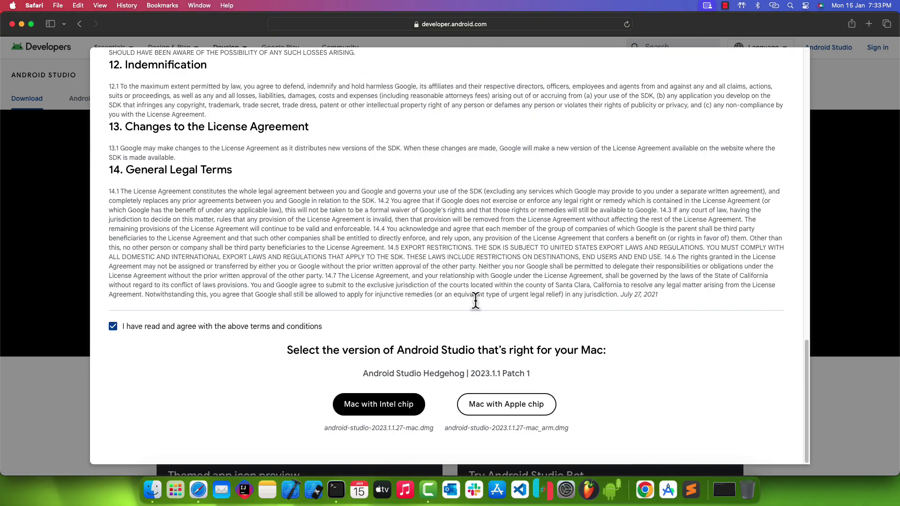
pyautogui.click(519, 415)
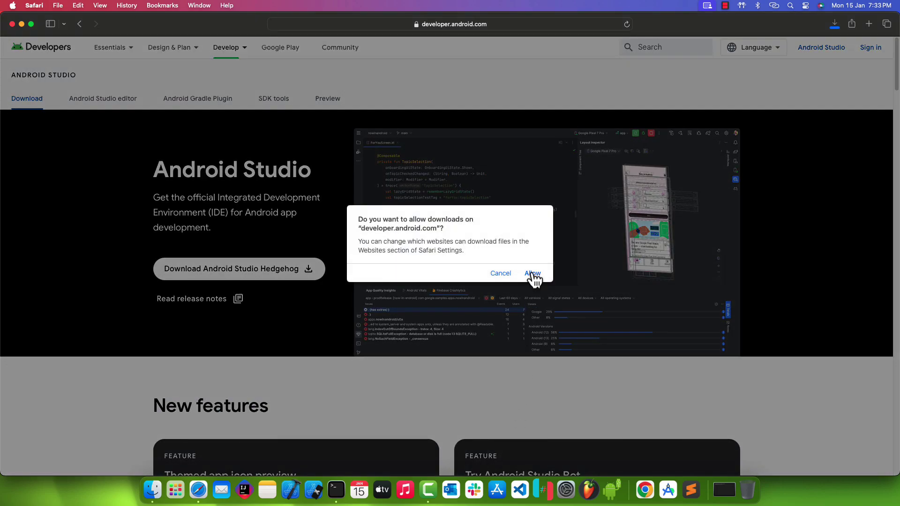
pyautogui.click(532, 274)
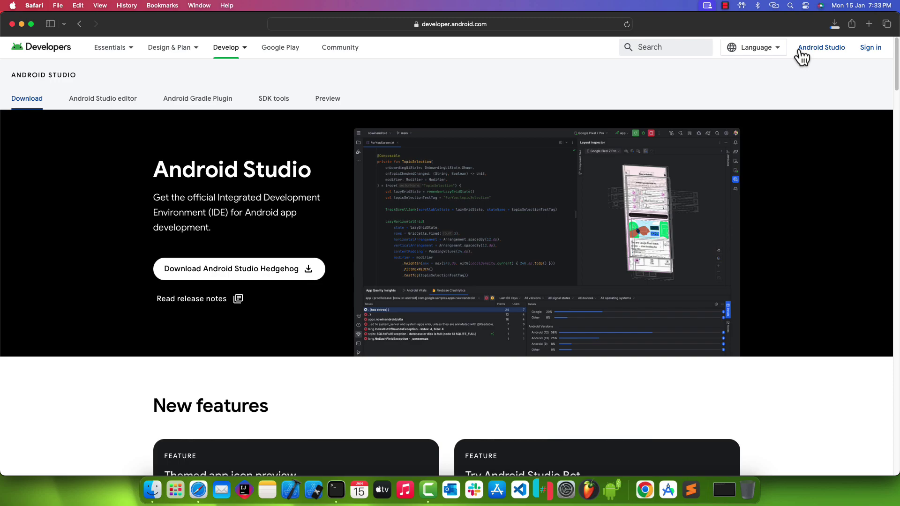
# Open the downloaded Android Studio disk image and clear the desktop of other windows.
pyautogui.click(837, 25)
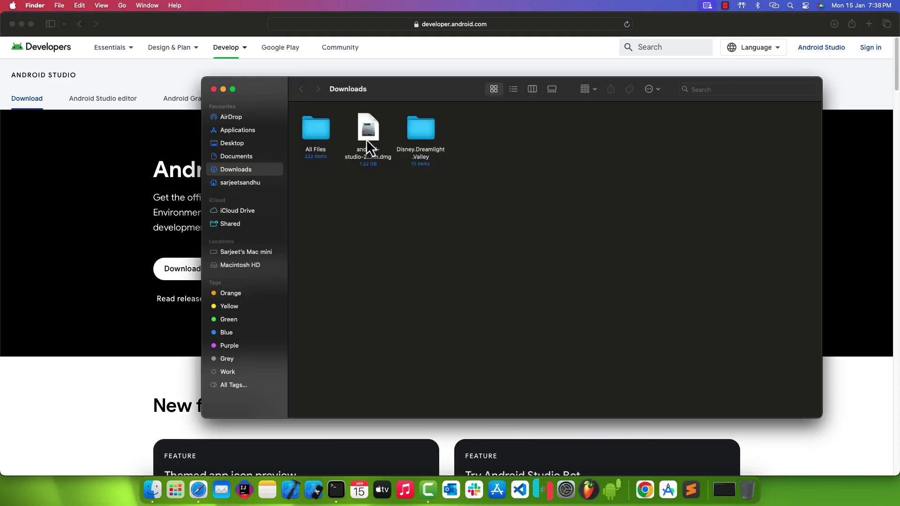
pyautogui.click(368, 146)
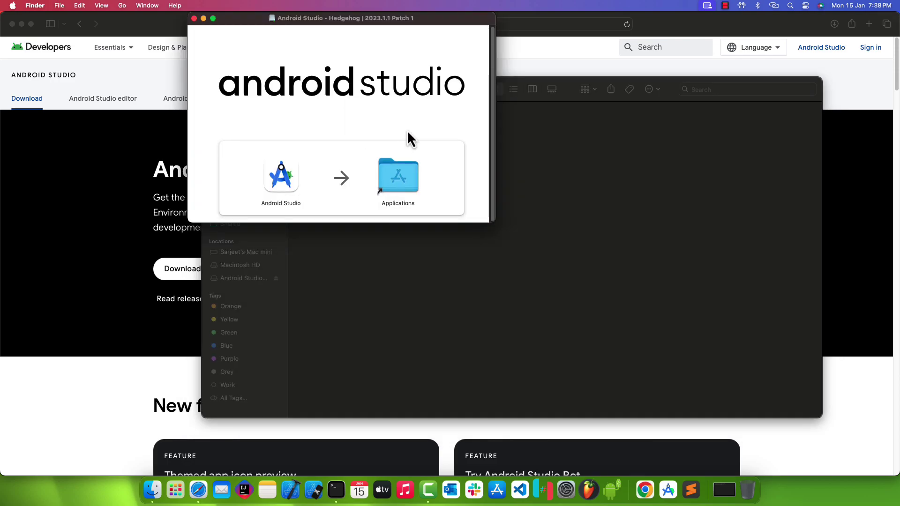
pyautogui.moveTo(340, 18)
pyautogui.mouseDown()
pyautogui.moveTo(402, 137)
pyautogui.moveTo(445, 141)
pyautogui.mouseUp()
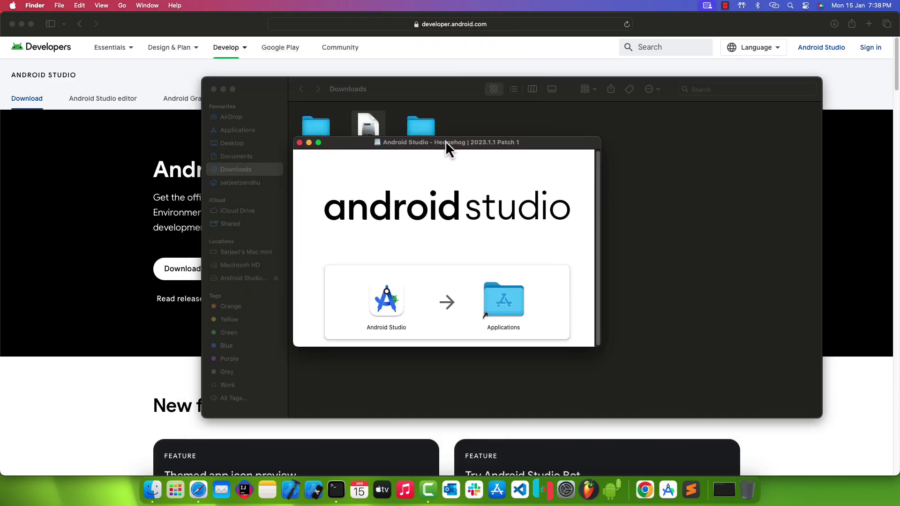
pyautogui.click(213, 90)
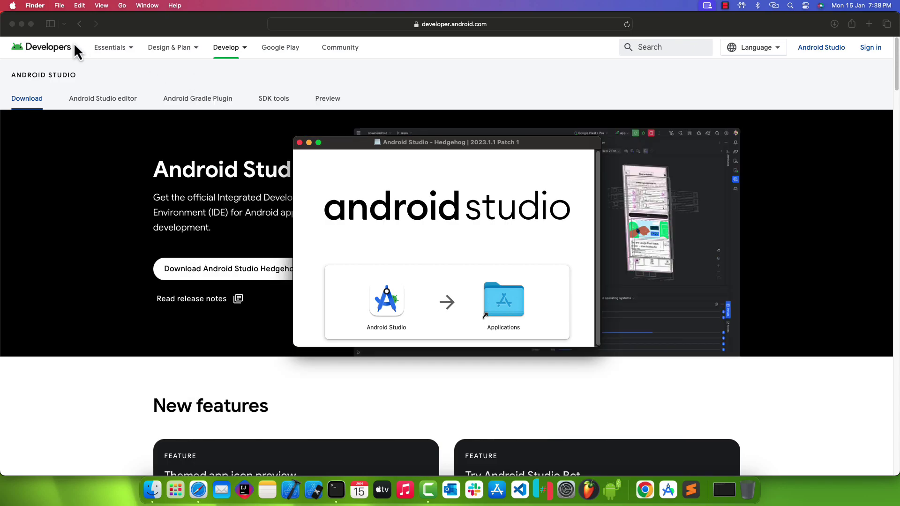
pyautogui.click(21, 25)
# Copy Android Studio into Applications, replacing the older version.
pyautogui.moveTo(427, 148); pyautogui.dragTo(410, 138)
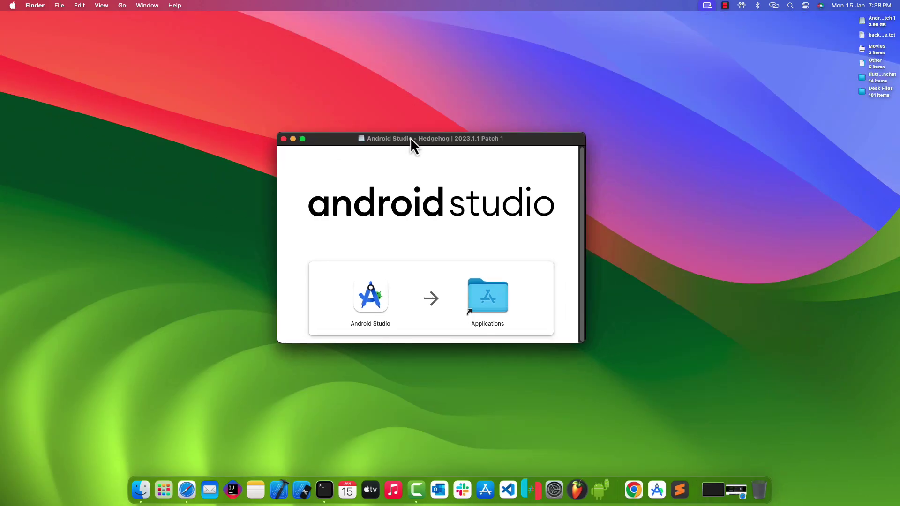
pyautogui.click(383, 302)
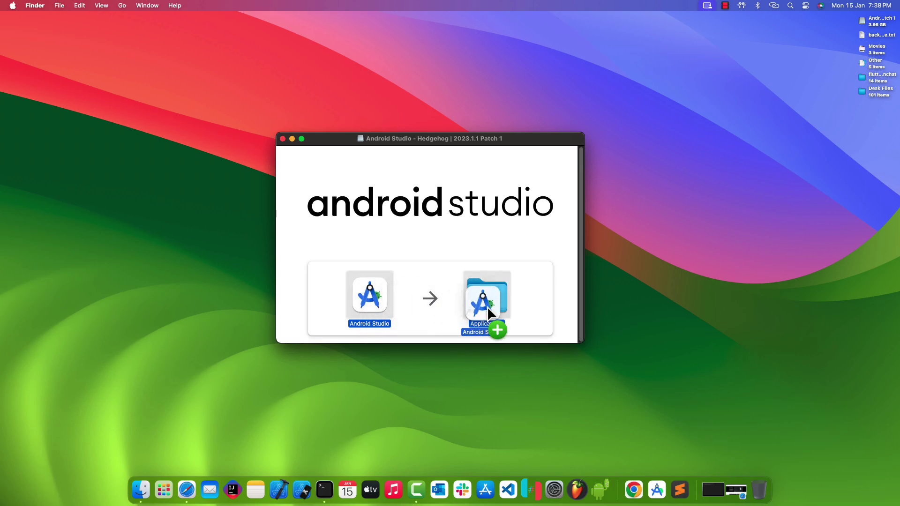
pyautogui.moveTo(394, 307); pyautogui.dragTo(491, 302)
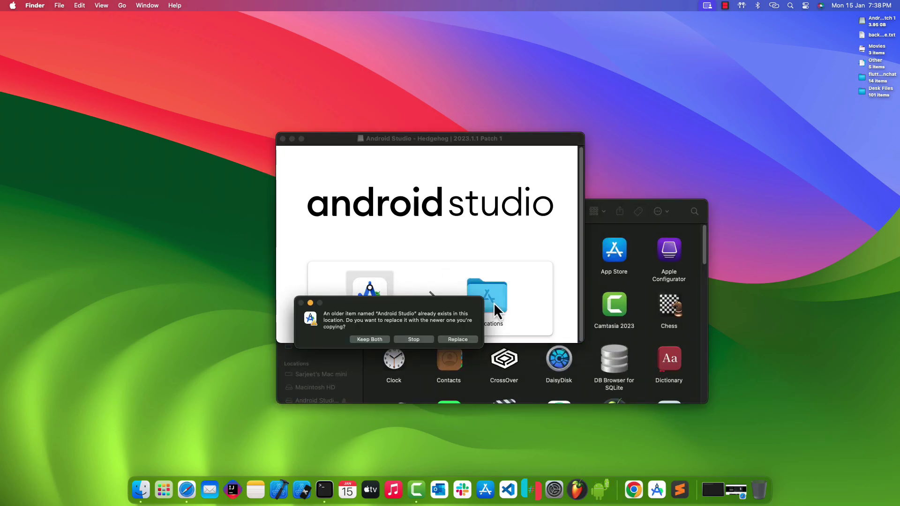
pyautogui.click(457, 340)
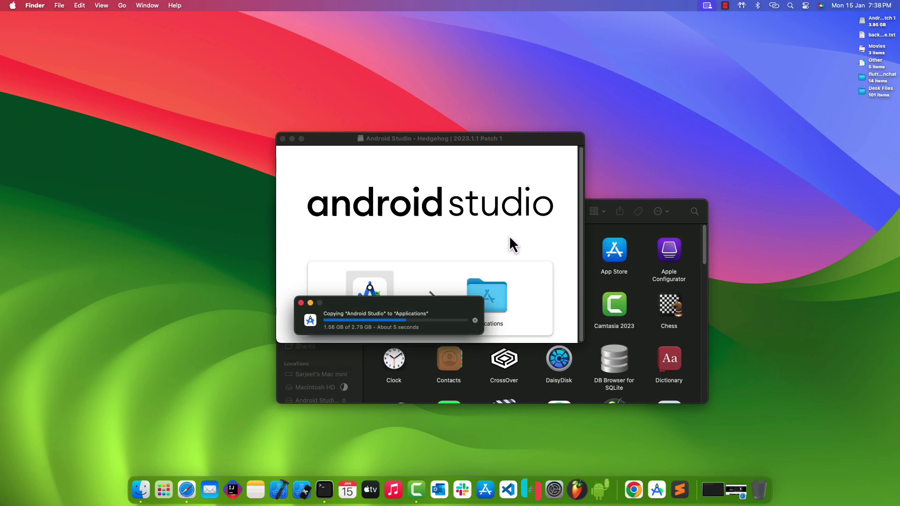
# Close the installer windows and bring up actions for the mounted Android Studio disk.
pyautogui.click(618, 228)
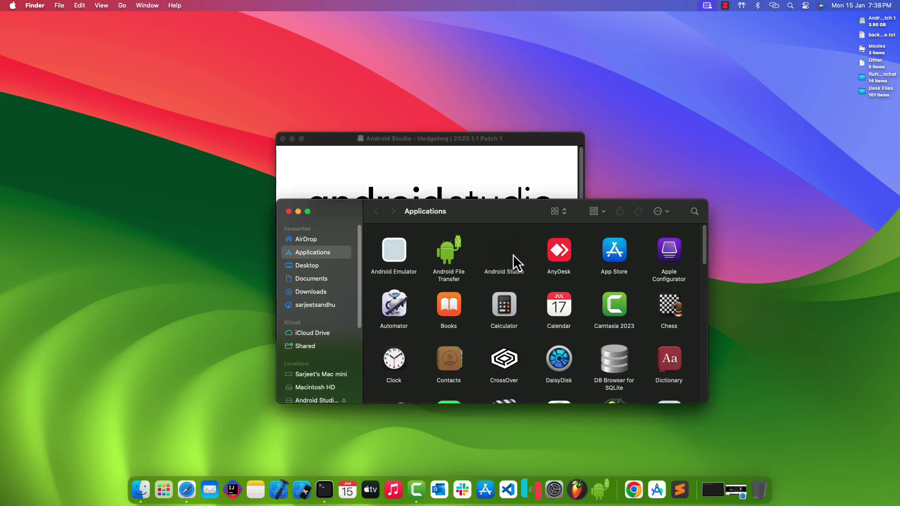
pyautogui.click(288, 212)
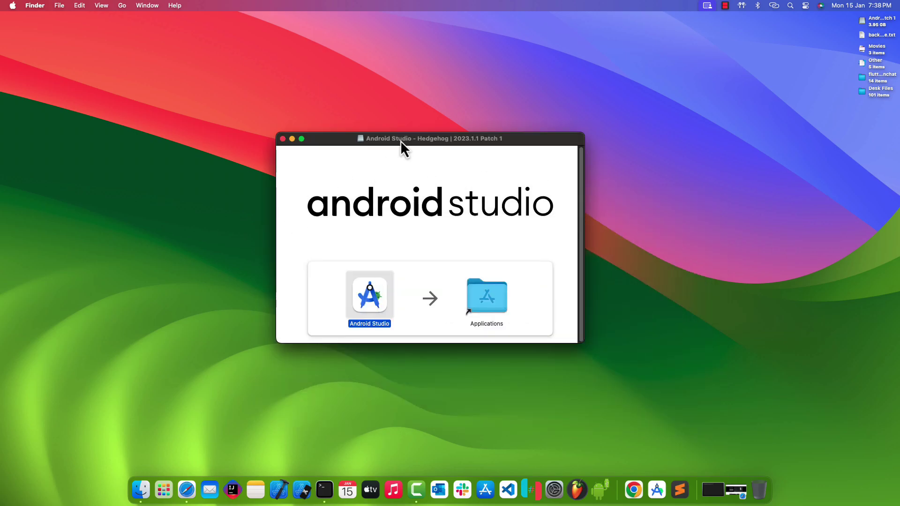
pyautogui.click(279, 140)
pyautogui.click(145, 490)
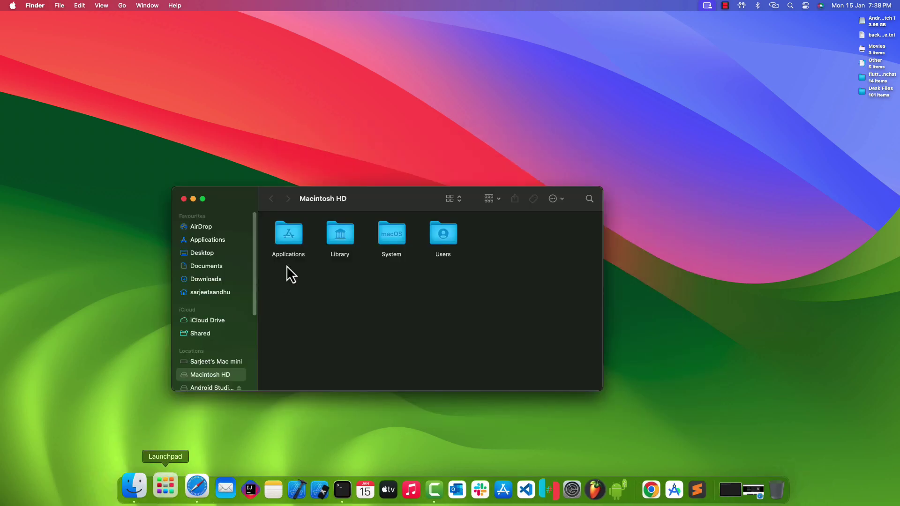
pyautogui.click(214, 367)
pyautogui.rightClick(219, 367)
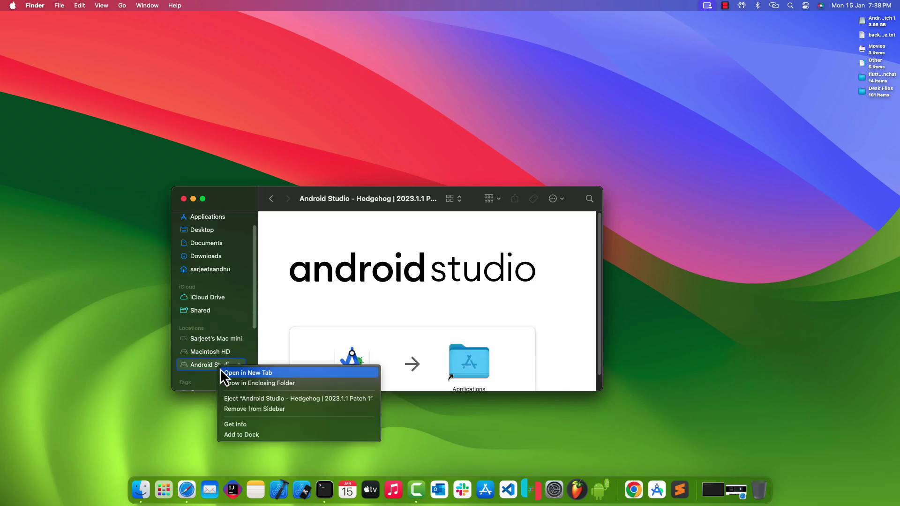
# Eject the installer disk, launch Android Studio from Launchpad, and approve the security prompt.
pyautogui.click(259, 403)
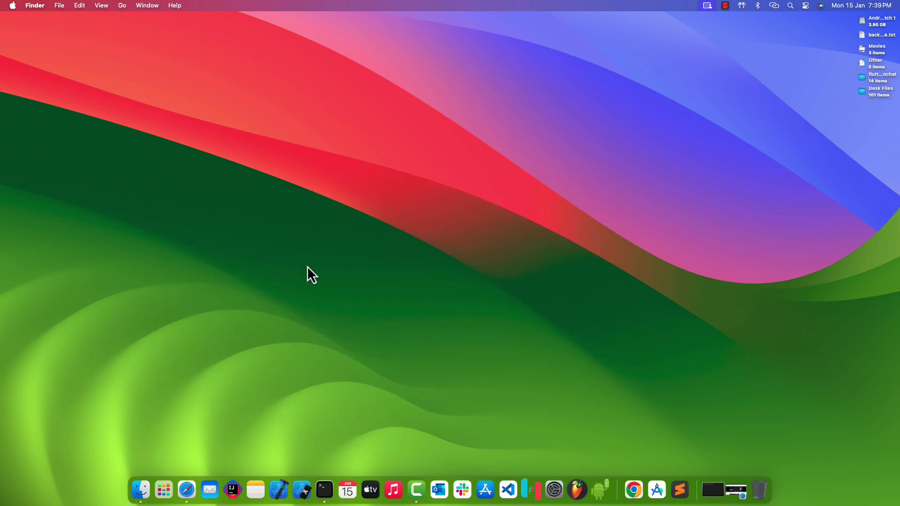
pyautogui.click(167, 481)
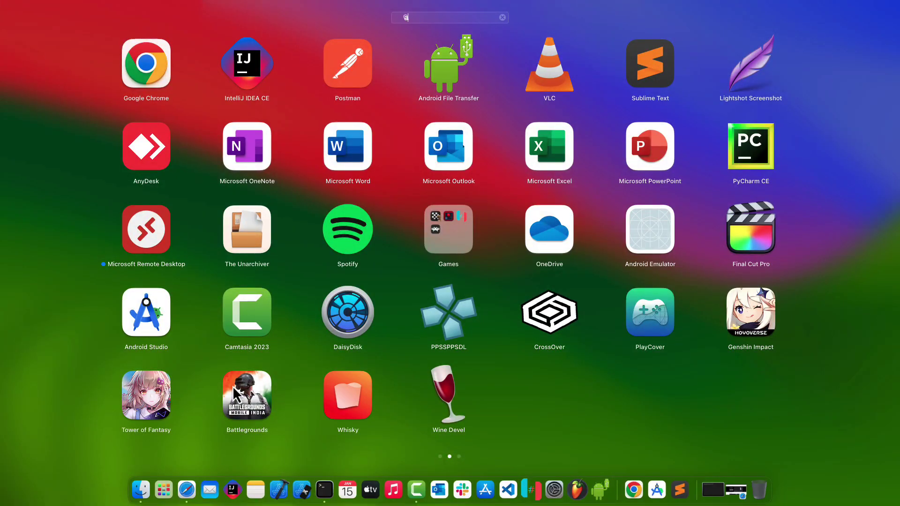
pyautogui.write('and')
pyautogui.press('Right')
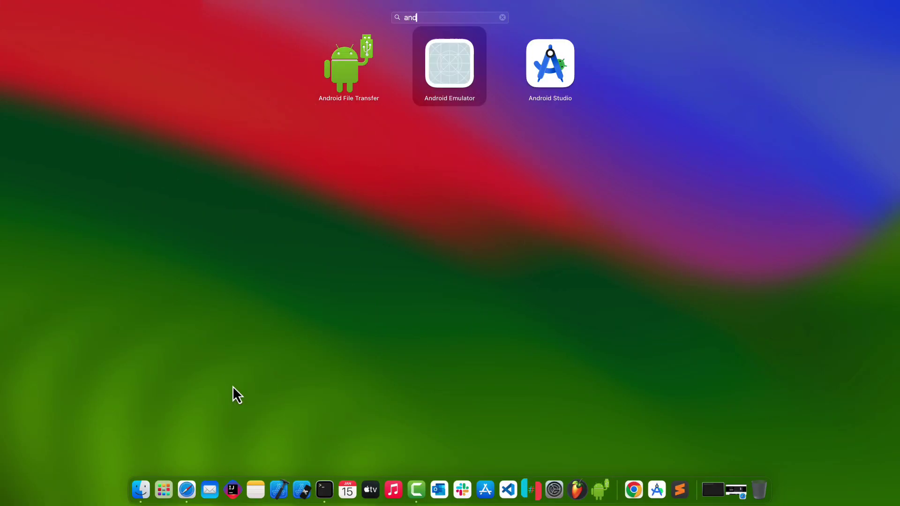
pyautogui.press('Right')
pyautogui.press('Return')
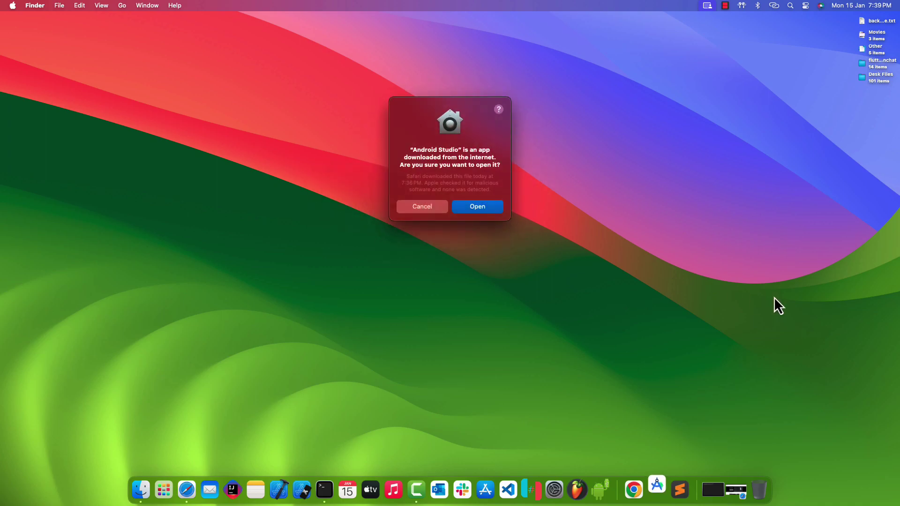
pyautogui.click(484, 204)
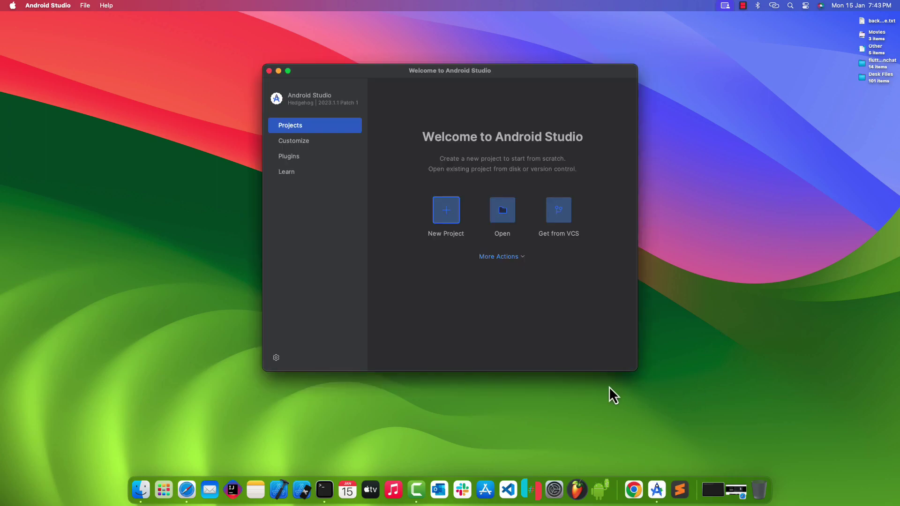
pyautogui.moveTo(384, 73); pyautogui.dragTo(355, 76)
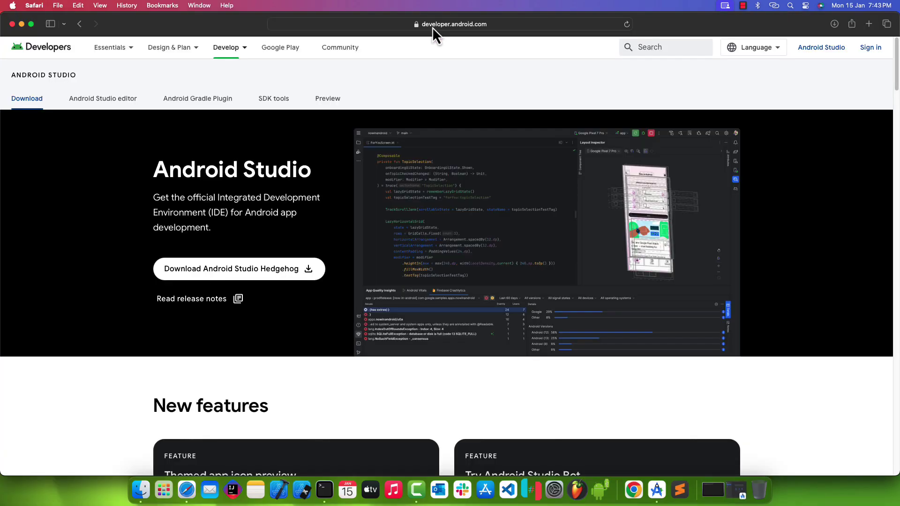
# Search Google for 'Flutter sdk Download' to find Flutter's install page.
pyautogui.click(434, 25)
pyautogui.write('Flu')
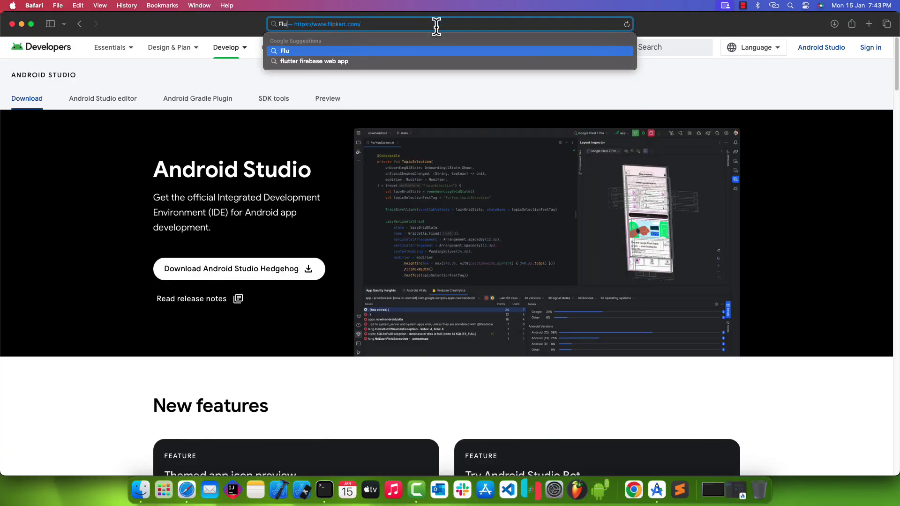
pyautogui.write('tter sdj')
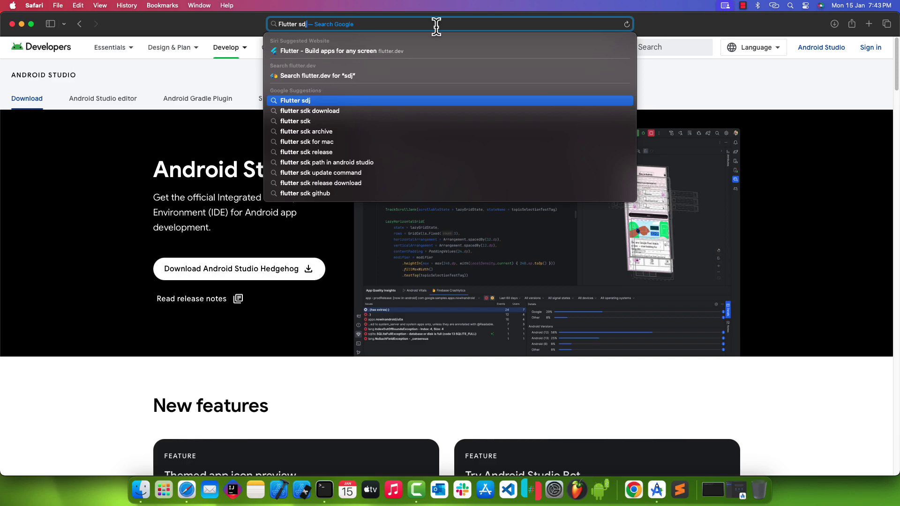
pyautogui.press('BackSpace')
pyautogui.write('k Downloa')
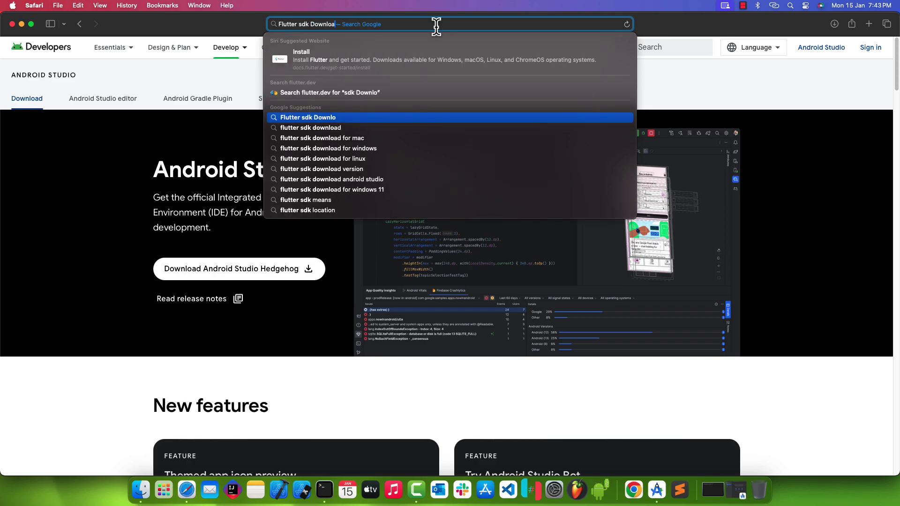
pyautogui.write('d')
pyautogui.press('Return')
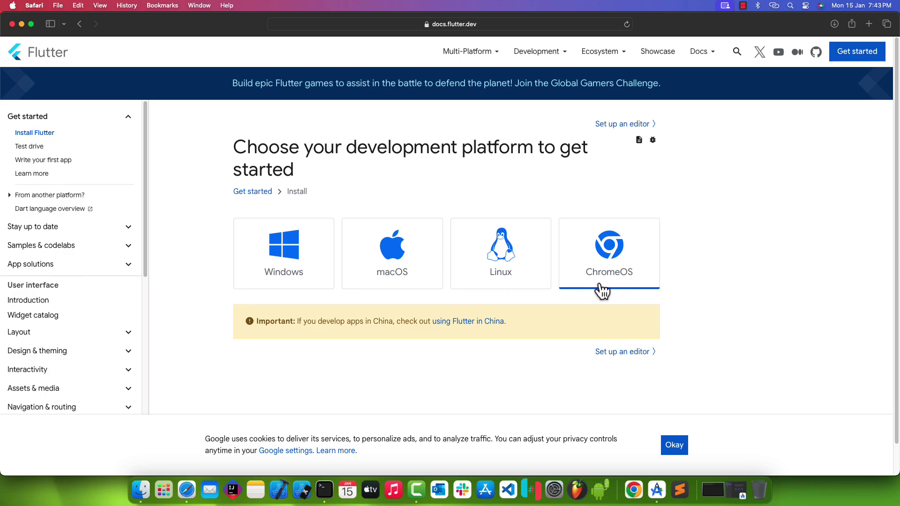
# Choose macOS and iOS, then show the Download and install Flutter SDK instructions.
pyautogui.click(399, 285)
pyautogui.scroll(-1, 395, 260)
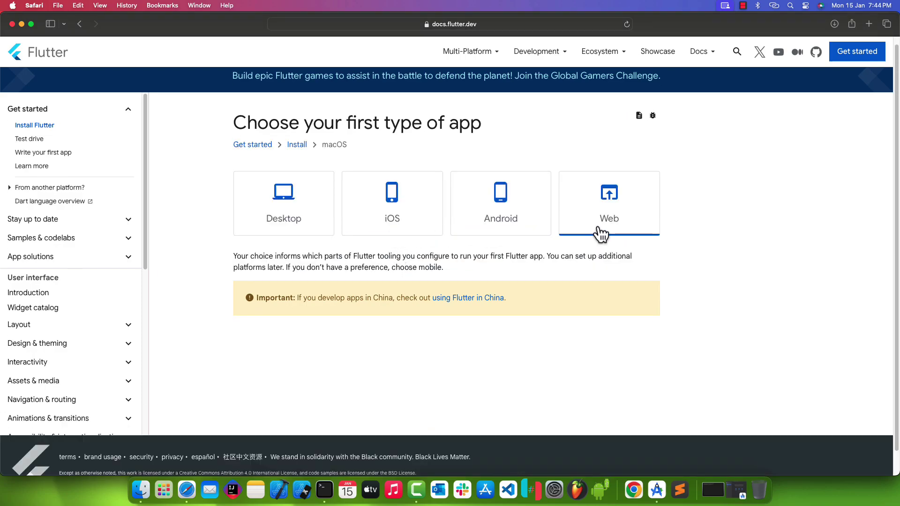
pyautogui.click(389, 235)
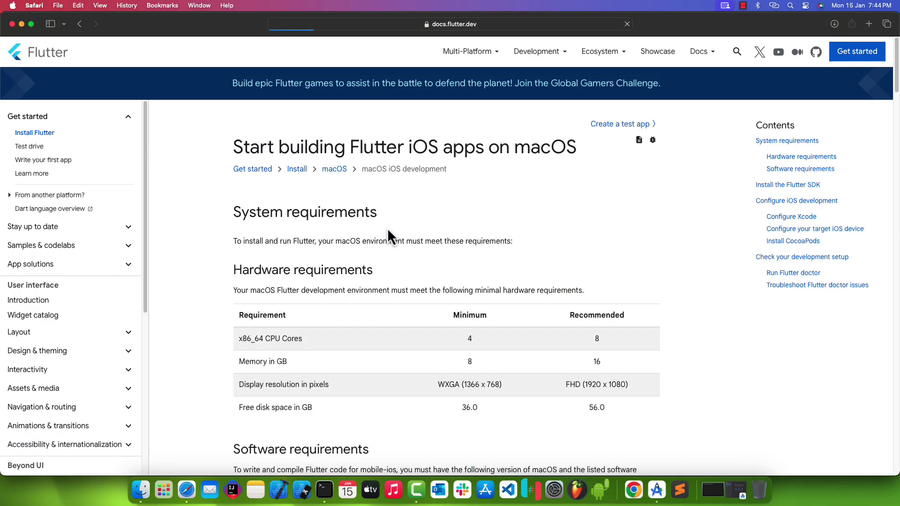
pyautogui.scroll(-1, 388, 234)
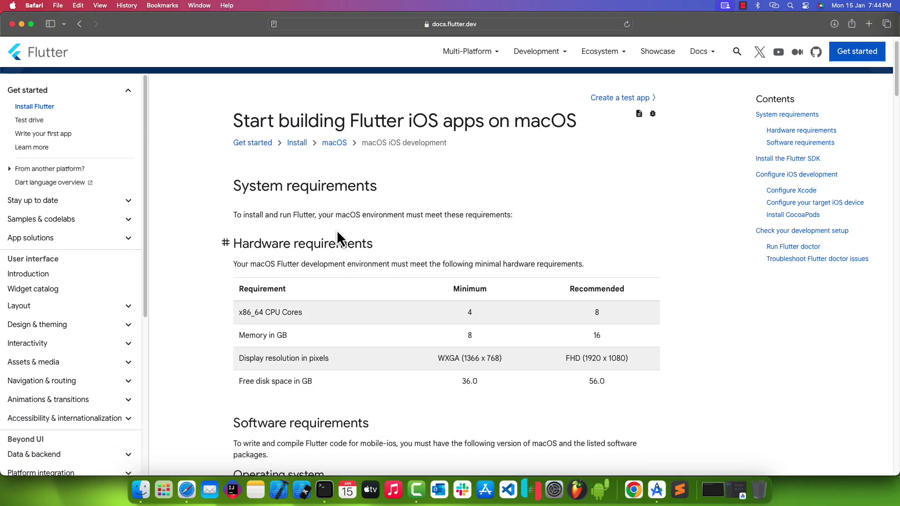
pyautogui.scroll(-4, 341, 236)
pyautogui.scroll(-1, 341, 240)
pyautogui.scroll(-10, 339, 260)
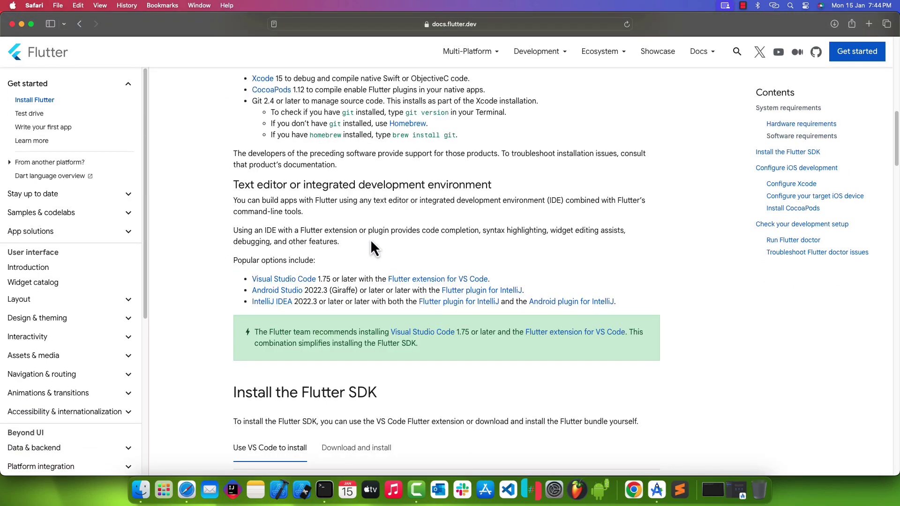
pyautogui.scroll(-4, 394, 288)
pyautogui.scroll(-5, 364, 288)
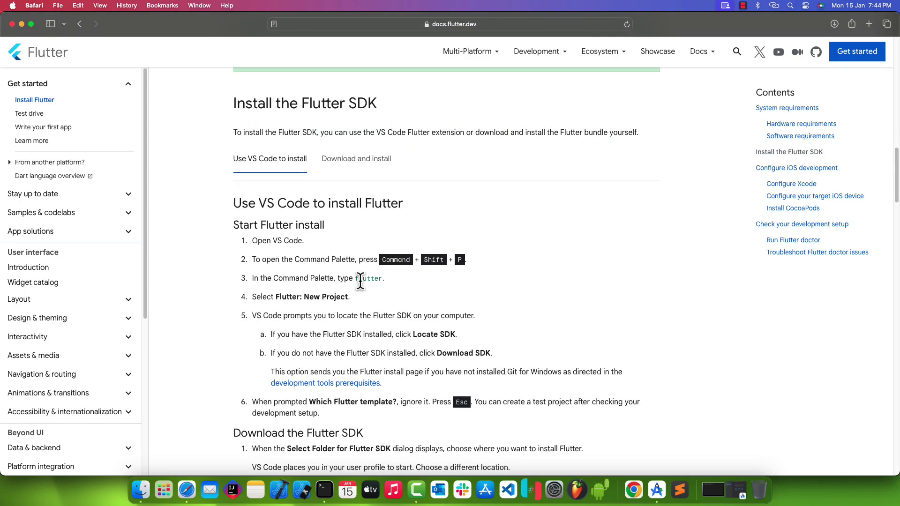
pyautogui.click(351, 169)
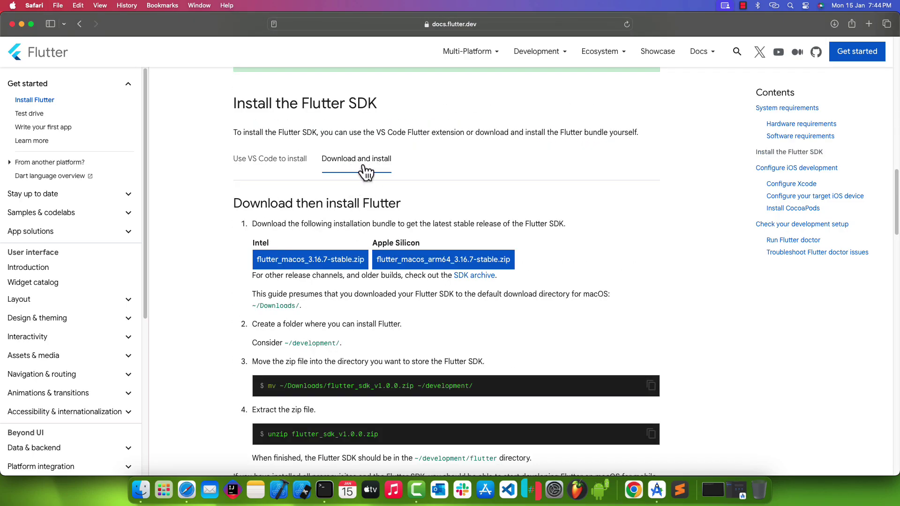
pyautogui.scroll(-1, 258, 166)
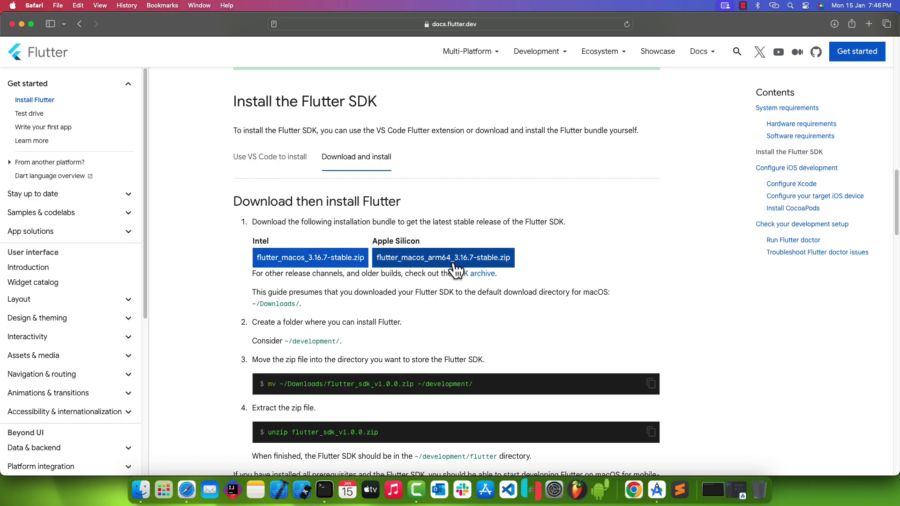
# Download the Apple Silicon Flutter SDK zip, allowing docs.flutter.dev, and select the flutter folder.
pyautogui.click(456, 267)
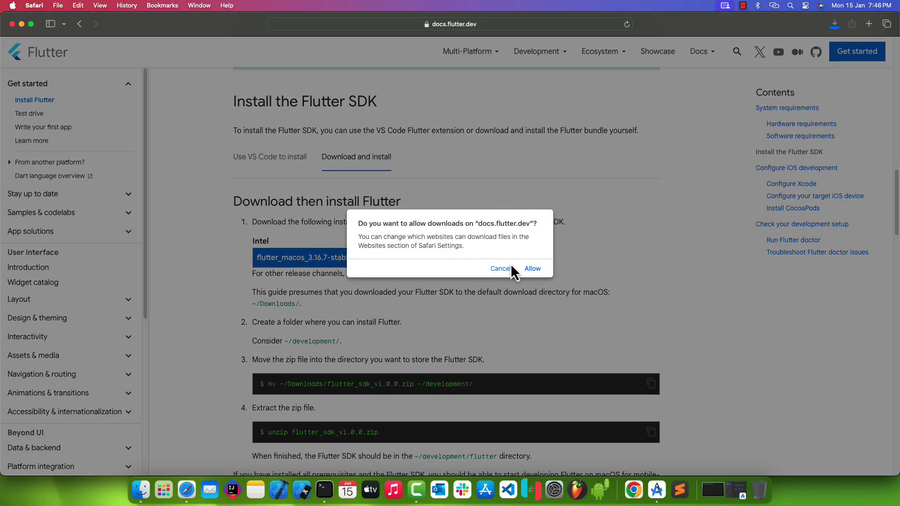
pyautogui.click(532, 269)
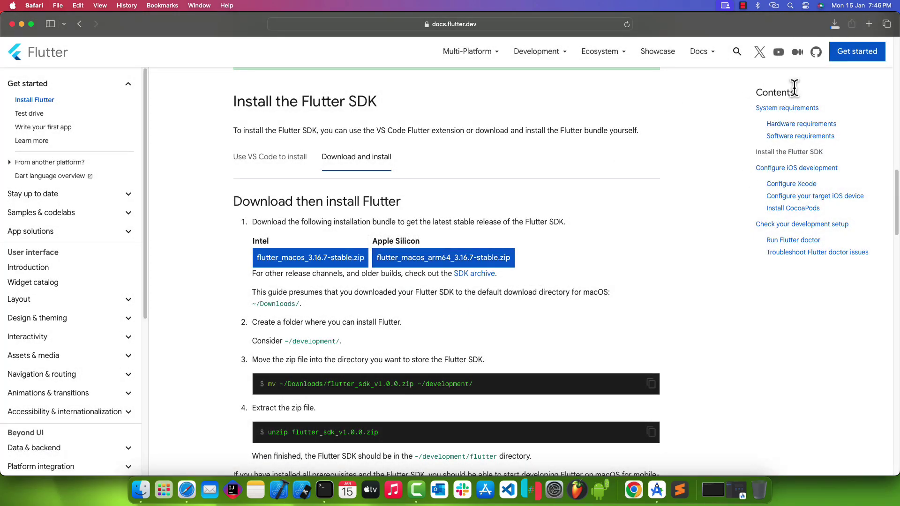
pyautogui.click(837, 27)
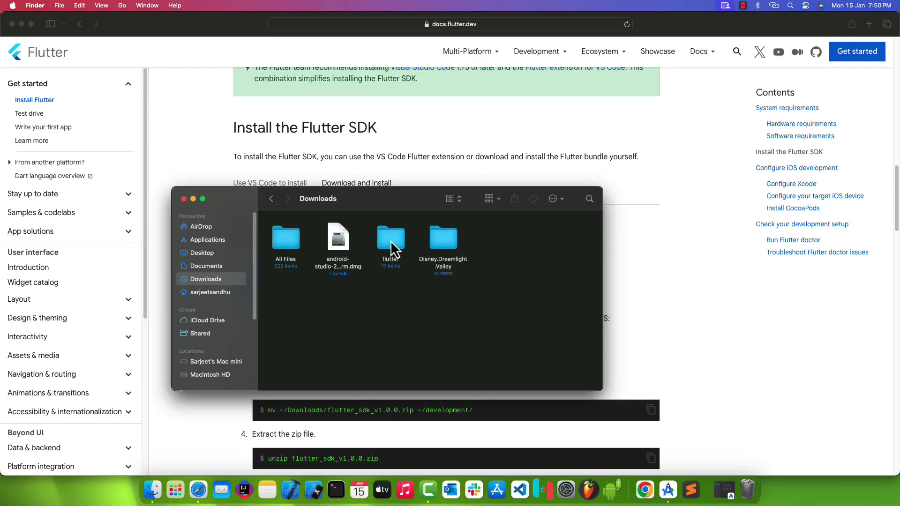
pyautogui.click(391, 242)
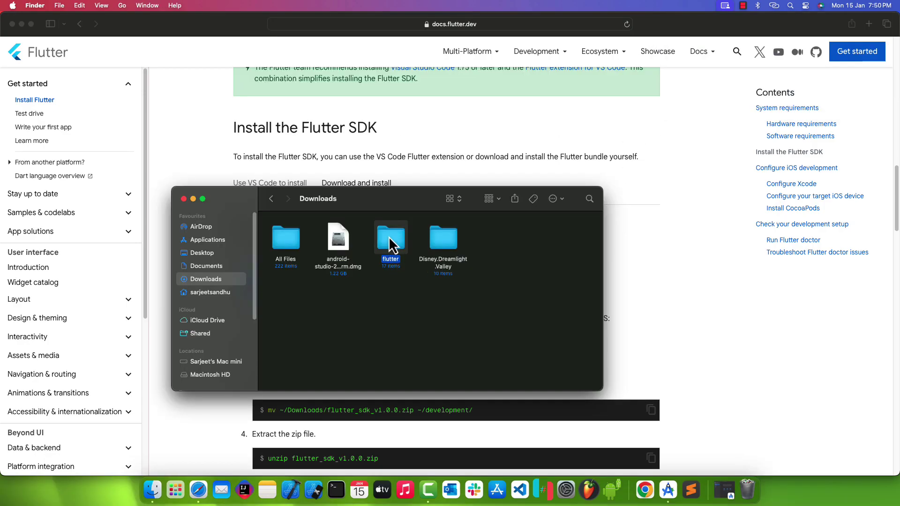
# Copy the downloaded flutter folder and go to the home folder.
pyautogui.rightClick(392, 243)
pyautogui.click(405, 338)
pyautogui.click(224, 293)
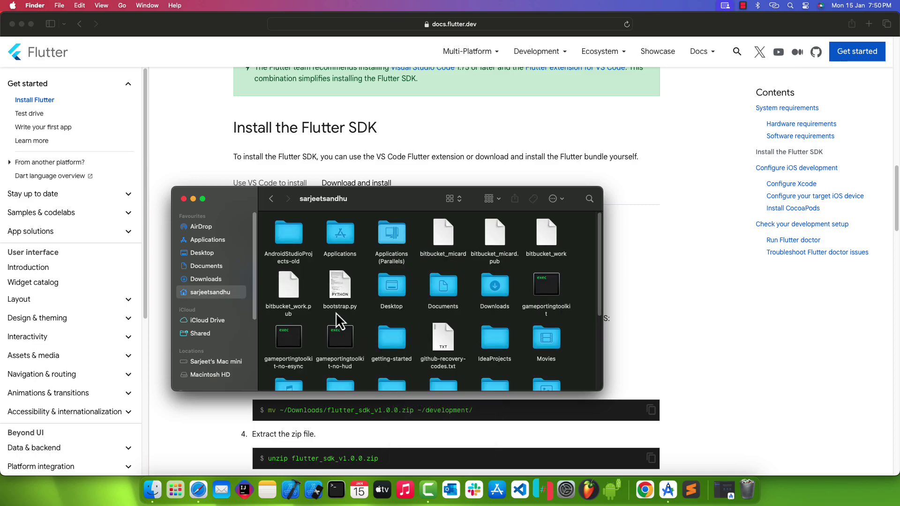
pyautogui.scroll(-5, 497, 337)
# Create a 'development' folder in home and paste the flutter folder into it.
pyautogui.rightClick(468, 364)
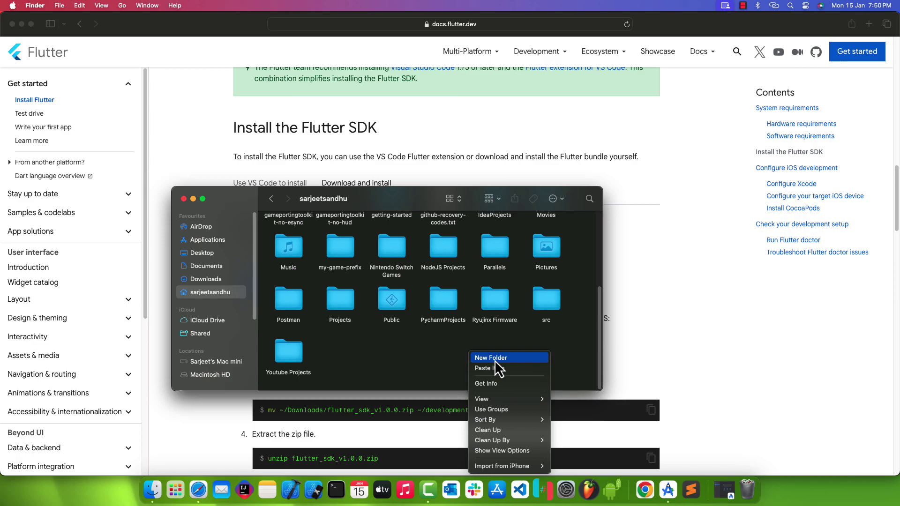
pyautogui.click(495, 361)
pyautogui.write('deve')
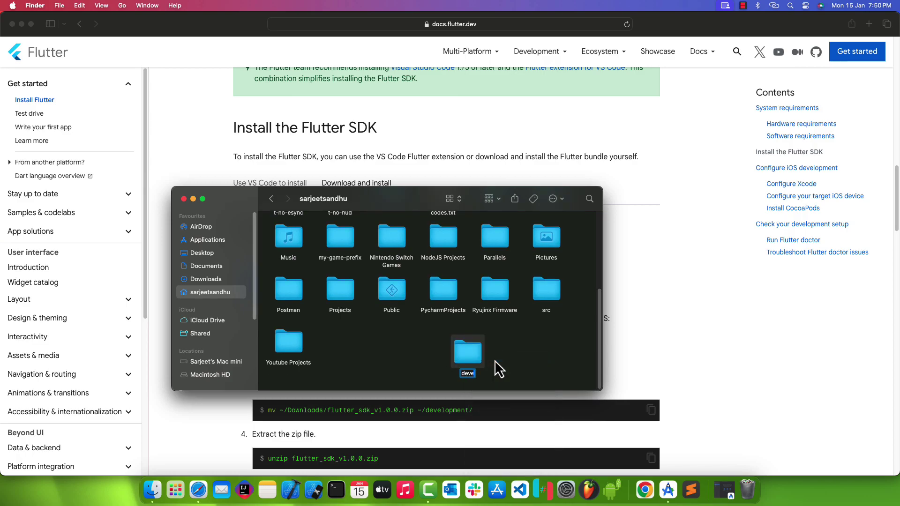
pyautogui.write('lopment')
pyautogui.press('Return')
pyautogui.doubleClick(473, 356)
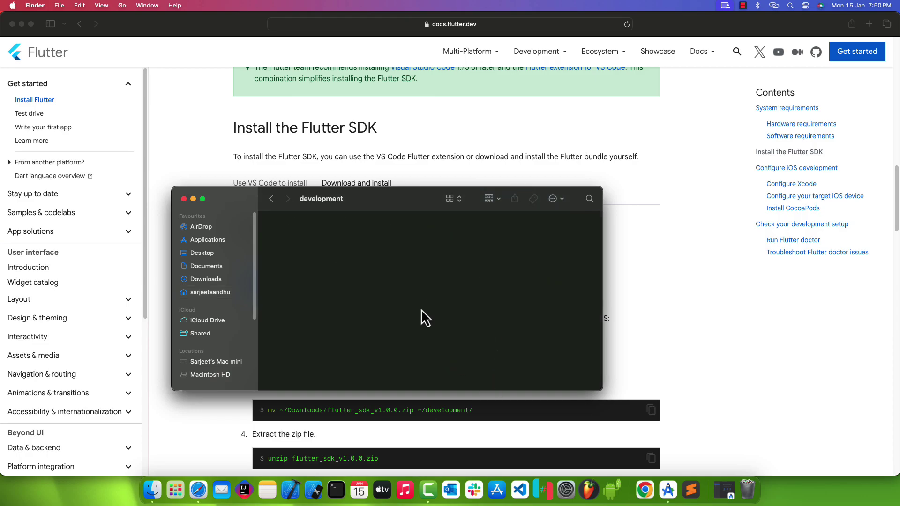
pyautogui.rightClick(385, 311)
pyautogui.click(388, 323)
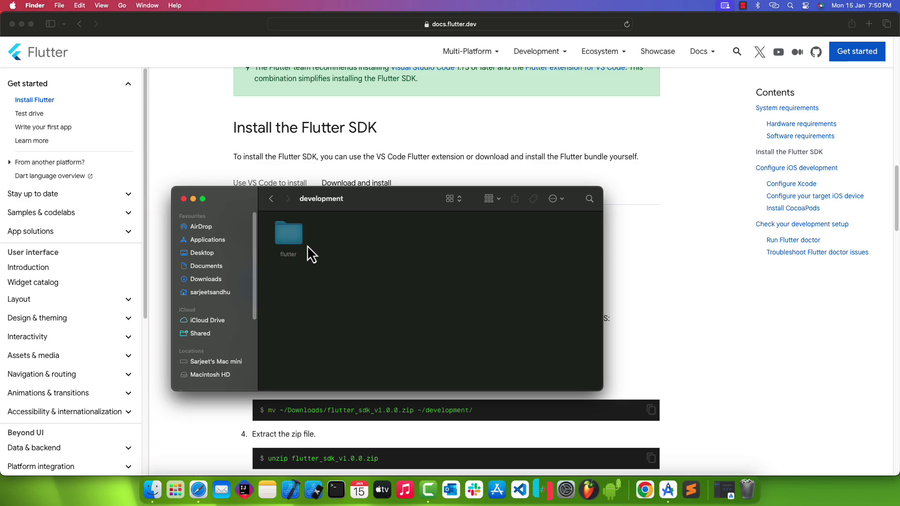
# Check the flutter executable in flutter/bin, reposition the development folder, and close Finder.
pyautogui.doubleClick(288, 247)
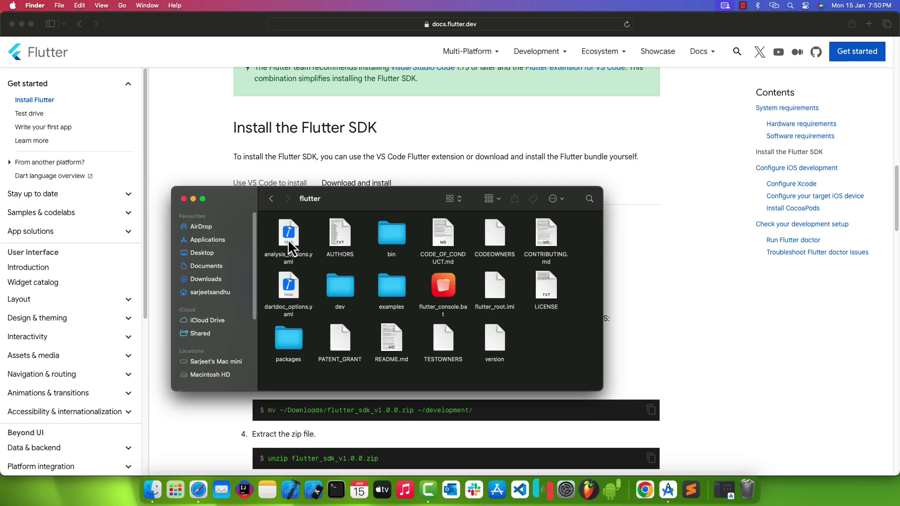
pyautogui.doubleClick(391, 235)
pyautogui.click(453, 242)
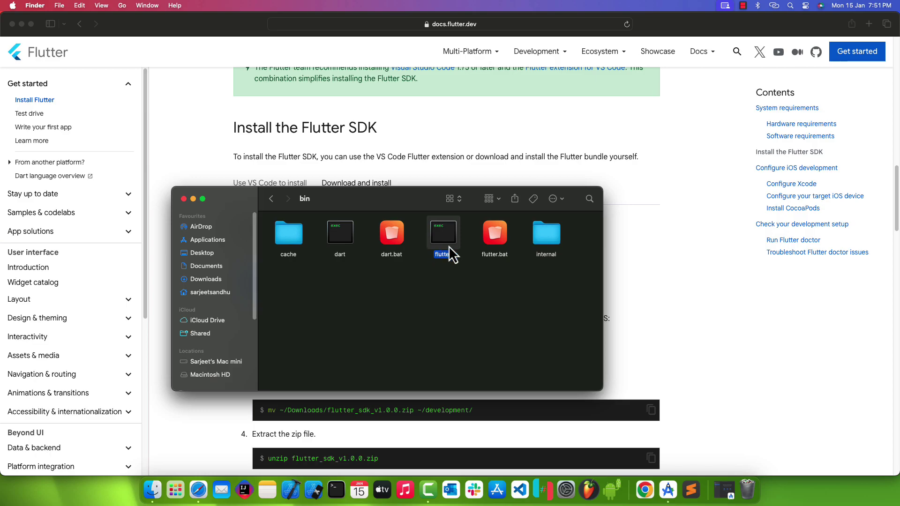
pyautogui.press('super+Up')
pyautogui.press('super+Up')
pyautogui.press('super+Up')
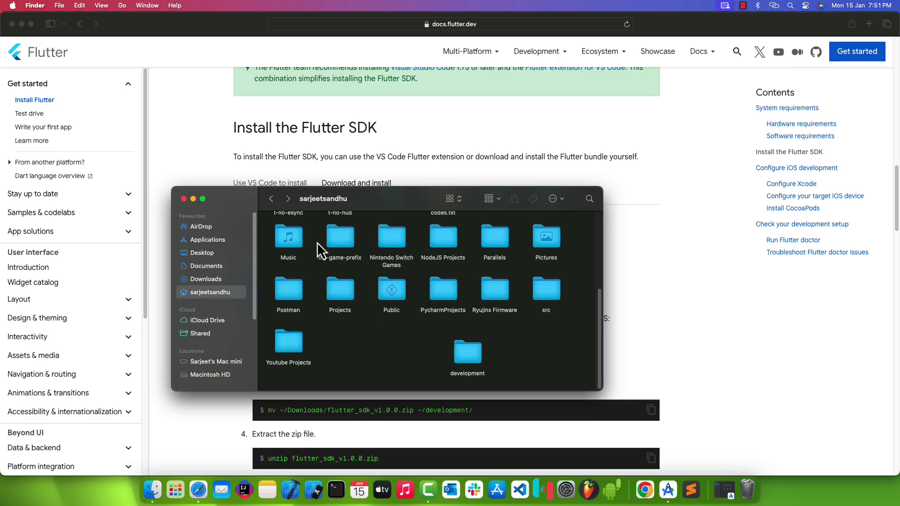
pyautogui.scroll(-3, 464, 362)
pyautogui.click(466, 360)
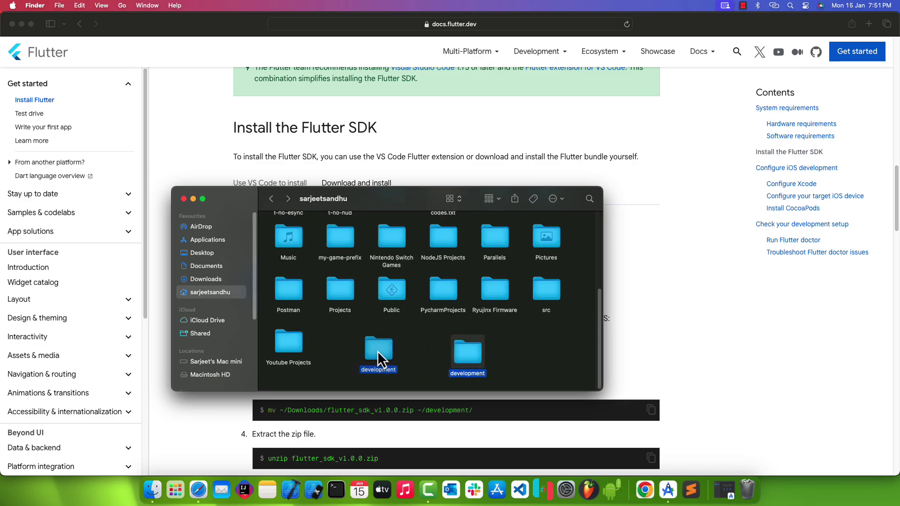
pyautogui.moveTo(352, 347); pyautogui.dragTo(352, 347)
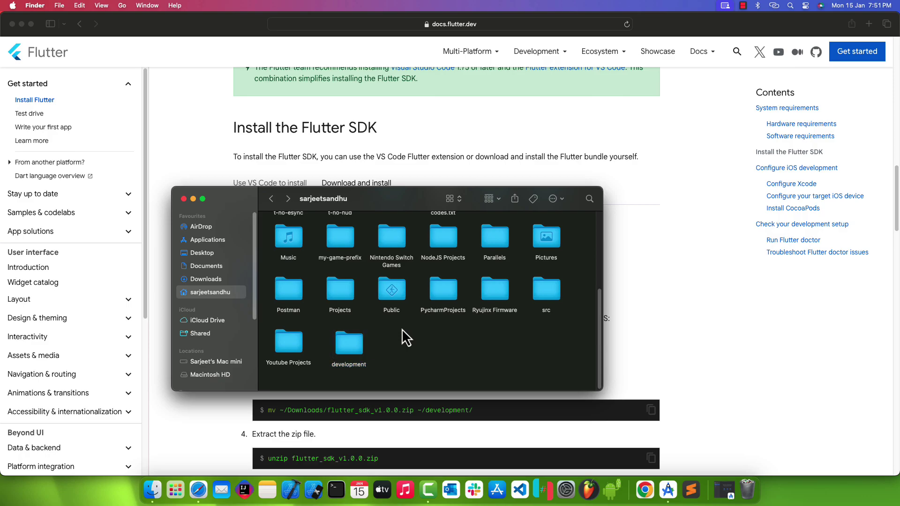
pyautogui.click(184, 198)
pyautogui.scroll(-1, 346, 239)
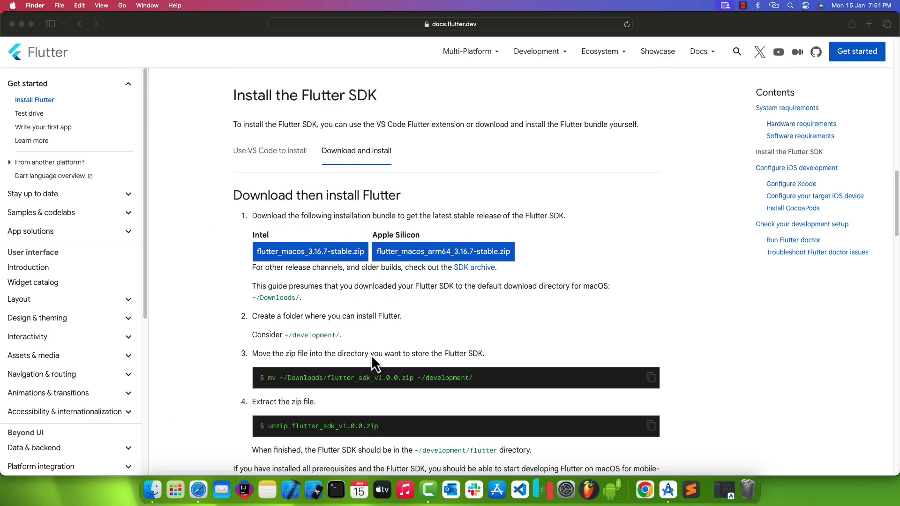
# In a new Terminal, see flutter not found, clear the screen, and open .zshrc in vi.
pyautogui.click(336, 485)
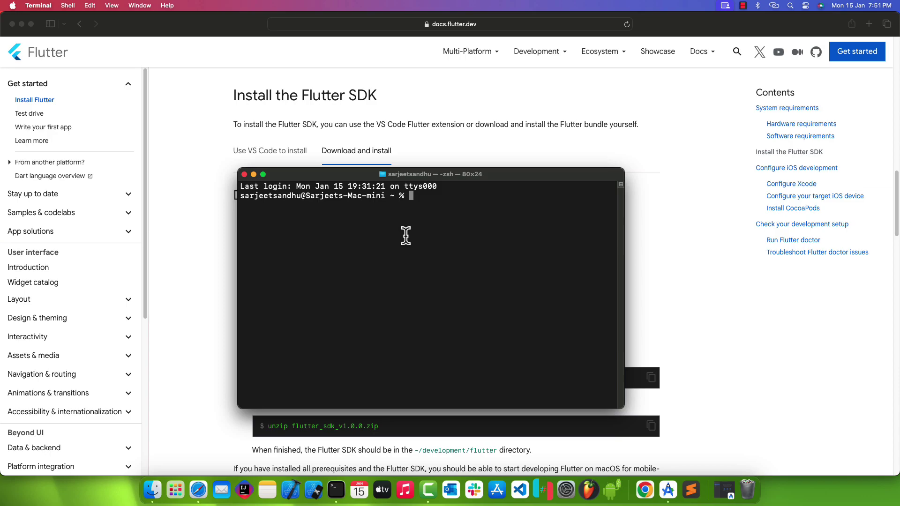
pyautogui.write('flutt')
pyautogui.write('er')
pyautogui.press('Return')
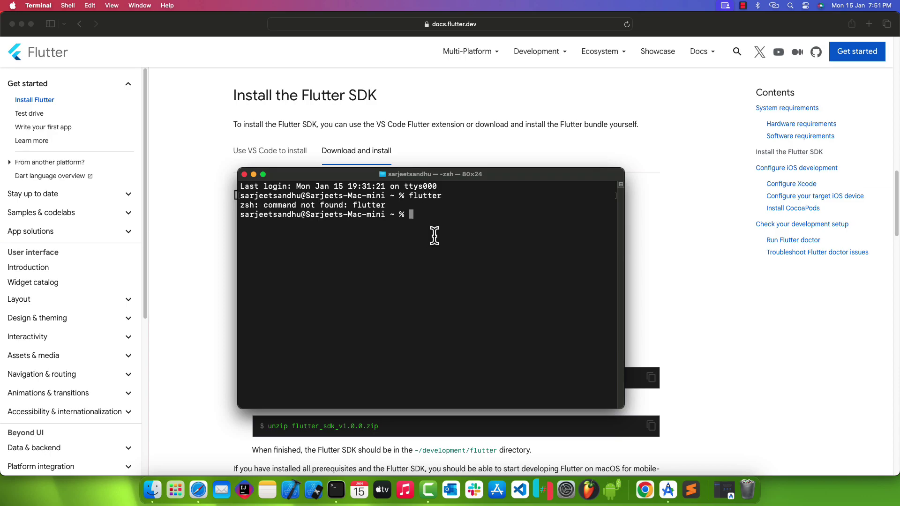
pyautogui.write('clear')
pyautogui.press('Return')
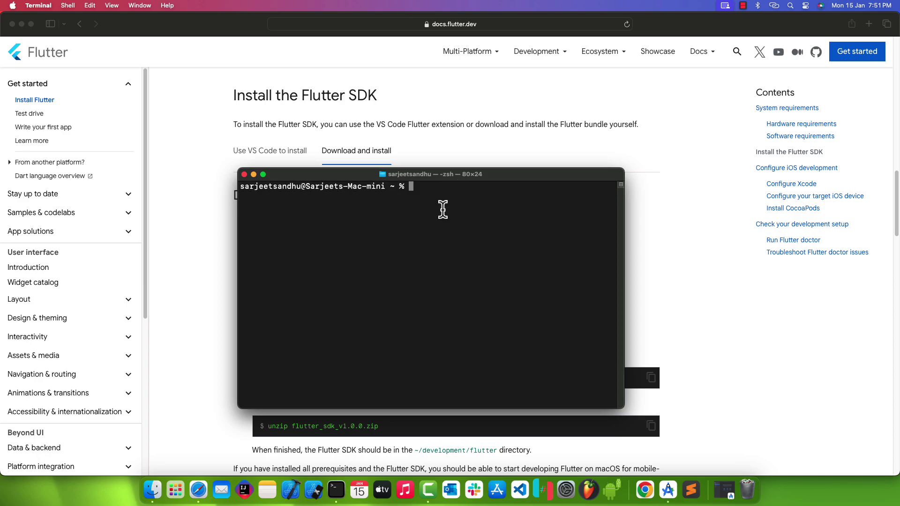
pyautogui.write('vi ')
pyautogui.write('.zshcr')
pyautogui.press('BackSpace')
pyautogui.press('BackSpace')
pyautogui.write('rc')
pyautogui.press('Return')
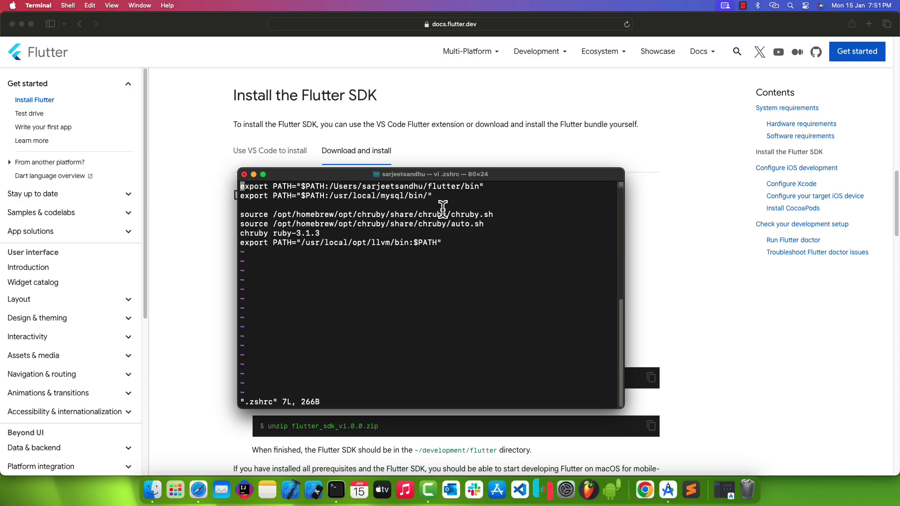
# Insert 'development/' before flutter in the first .zshrc PATH export line, then exit insert mode.
pyautogui.press('i')
pyautogui.moveTo(239, 188); pyautogui.dragTo(451, 186)
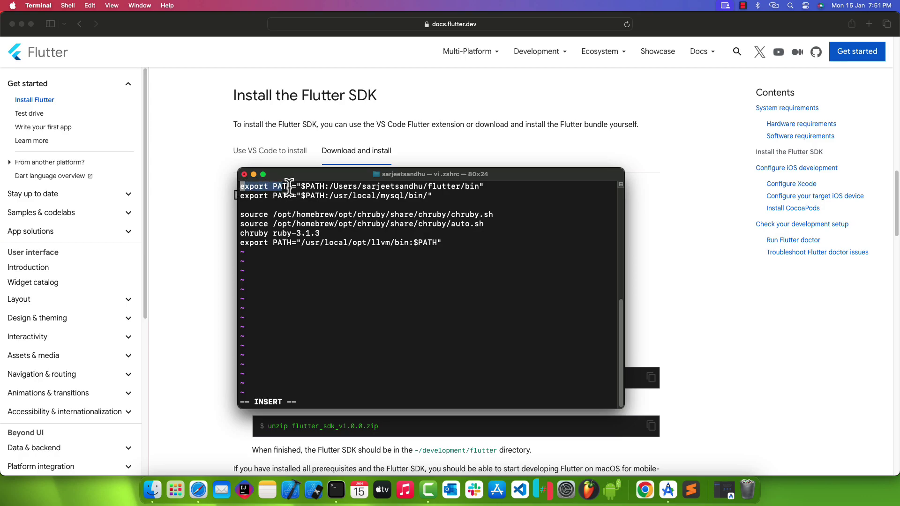
pyautogui.click(451, 187)
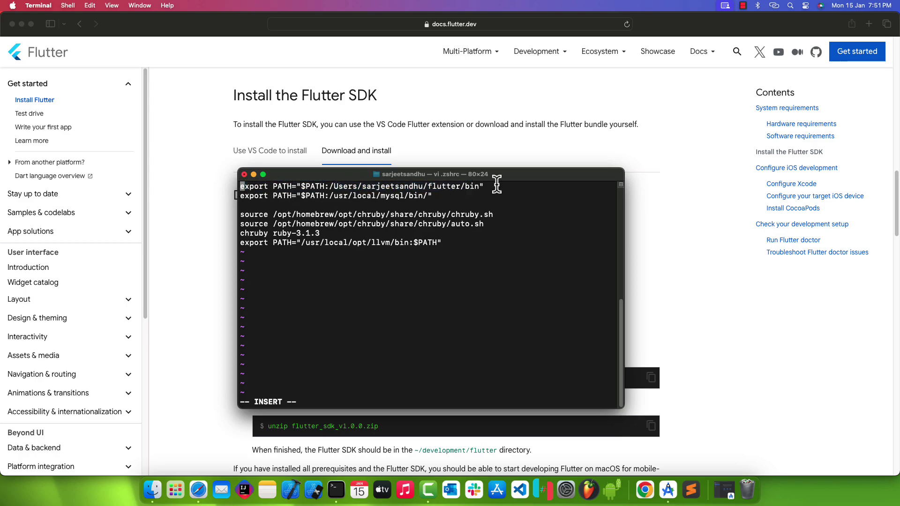
pyautogui.press('Right')
pyautogui.press('Right')
pyautogui.press('Right')
pyautogui.press('Right')
pyautogui.press('Right')
pyautogui.press('Right')
pyautogui.press('Right')
pyautogui.press('Right')
pyautogui.press('Right')
pyautogui.press('Right')
pyautogui.press('Right')
pyautogui.press('Right')
pyautogui.press('Right')
pyautogui.press('Right')
pyautogui.press('Right')
pyautogui.press('Right')
pyautogui.press('Right')
pyautogui.press('Right')
pyautogui.press('Right')
pyautogui.press('Right')
pyautogui.press('Right')
pyautogui.press('Right')
pyautogui.press('Right')
pyautogui.press('Right')
pyautogui.write('develop')
pyautogui.write('ment')
pyautogui.write('/')
pyautogui.press('Right')
pyautogui.press('Right')
pyautogui.press('Right')
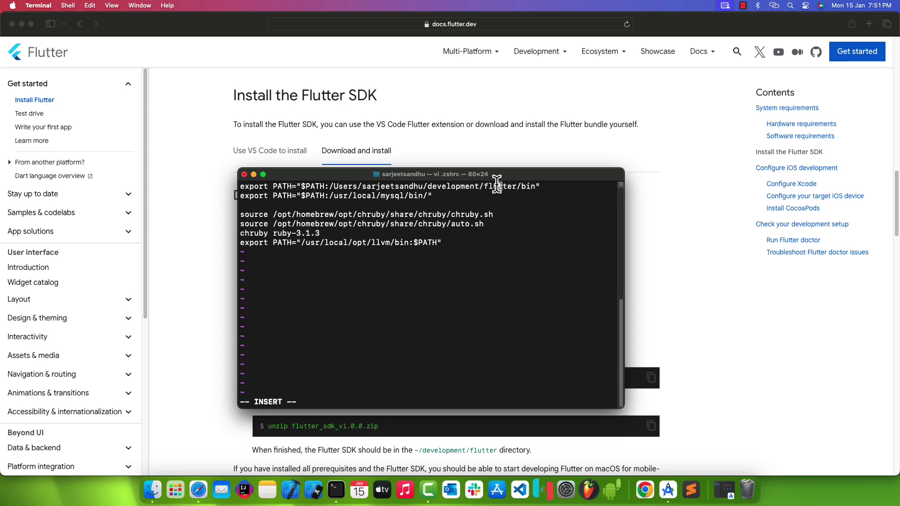
pyautogui.press('Right')
pyautogui.press('Right')
pyautogui.press('Right')
pyautogui.press('Right')
pyautogui.press('Right')
pyautogui.press('Right')
pyautogui.press('Escape')
pyautogui.write(':wq')
# Save .zshrc with :wq, end the shell session and close that Terminal window.
pyautogui.press('Return')
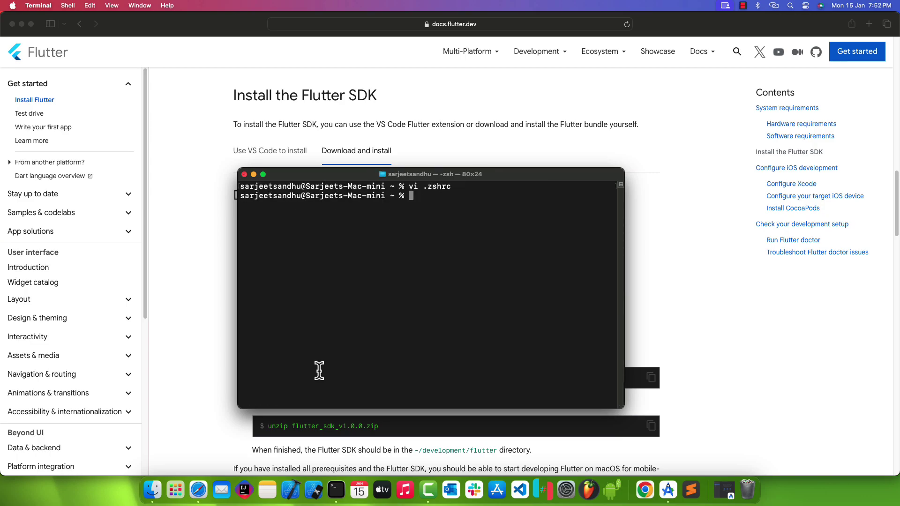
pyautogui.write('exit')
pyautogui.press('Return')
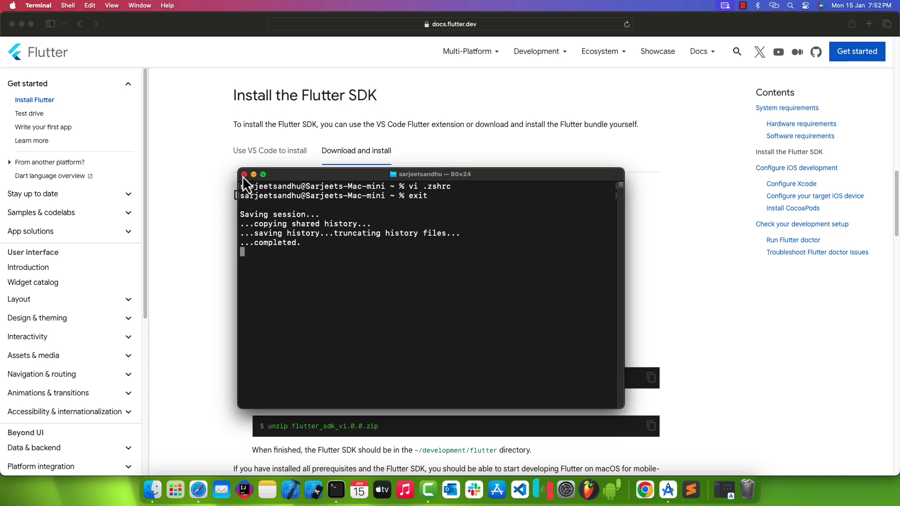
pyautogui.click(244, 175)
# In a fresh Terminal window, run 'flutter' to confirm it is recognised, then clear the screen.
pyautogui.click(344, 475)
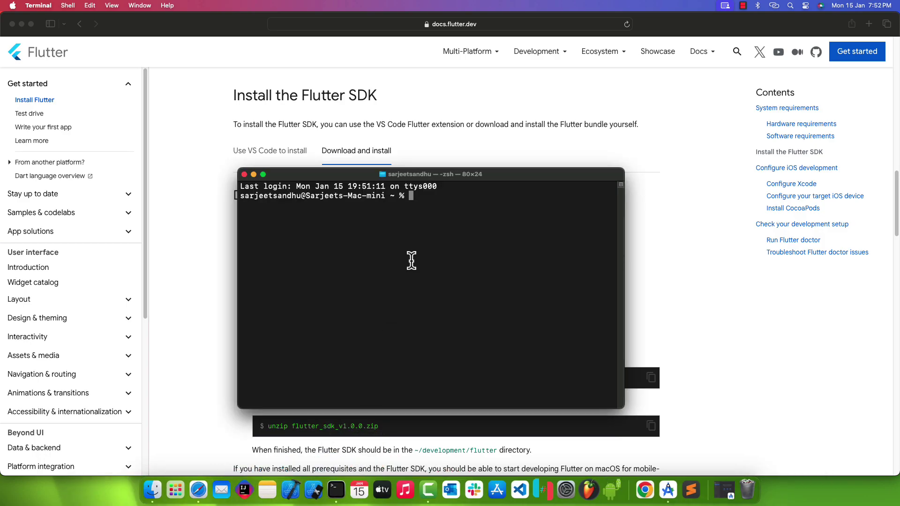
pyautogui.write('flutte')
pyautogui.write('r')
pyautogui.press('Return')
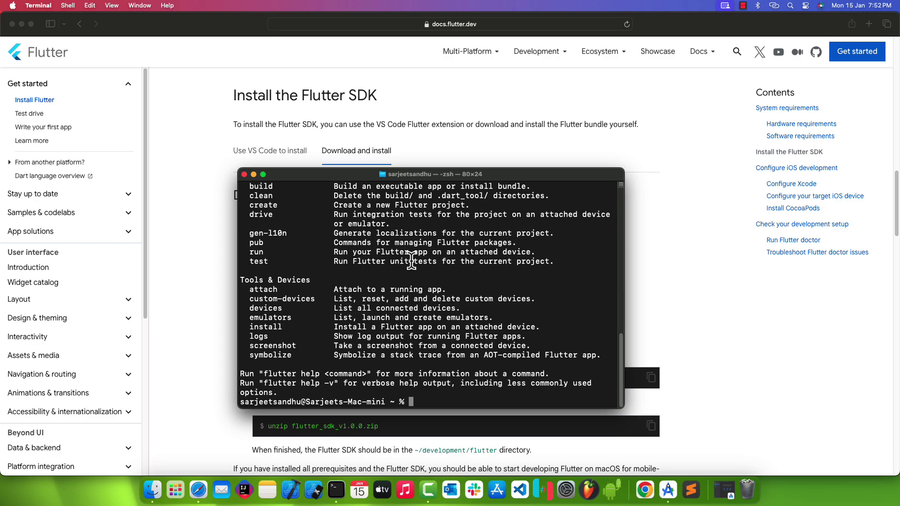
pyautogui.write('clear')
pyautogui.press('Return')
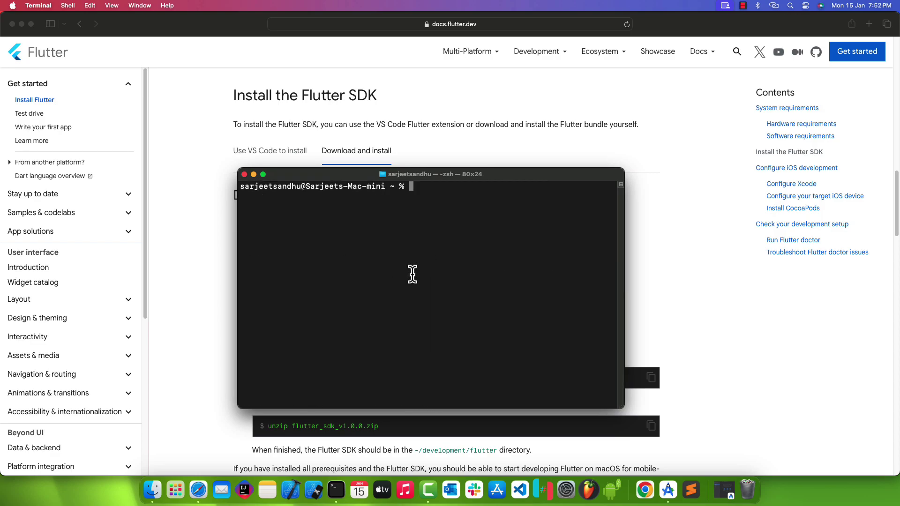
pyautogui.write('flutt')
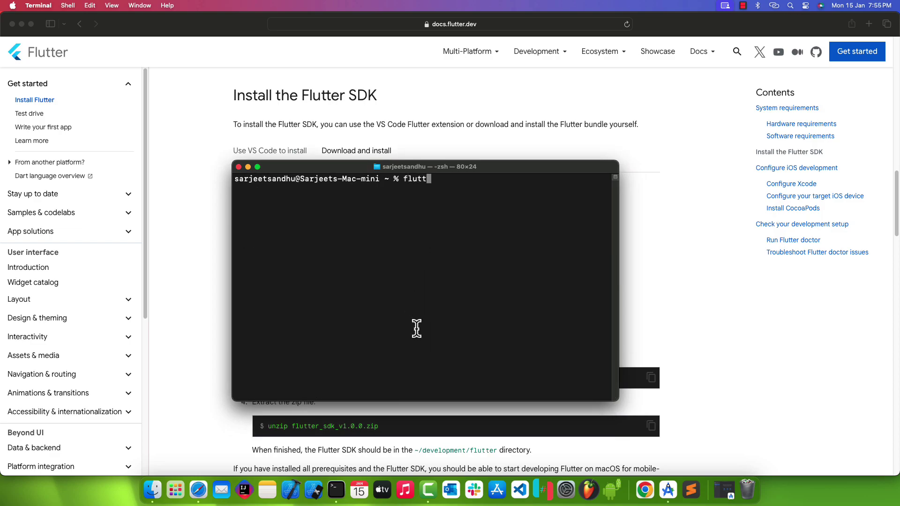
pyautogui.write('er docto')
pyautogui.write('r')
# Run 'flutter doctor' and highlight its 'No issues found!' result.
pyautogui.press('Return')
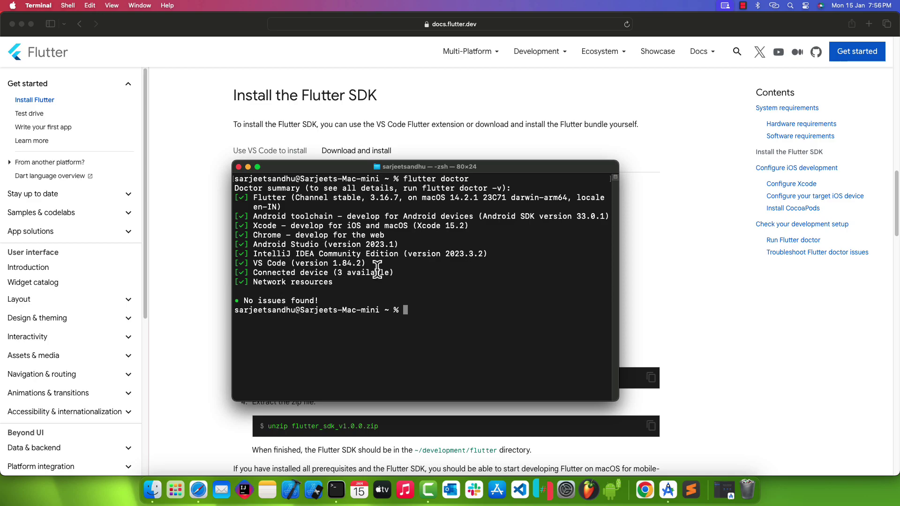
pyautogui.moveTo(244, 301); pyautogui.dragTo(320, 301)
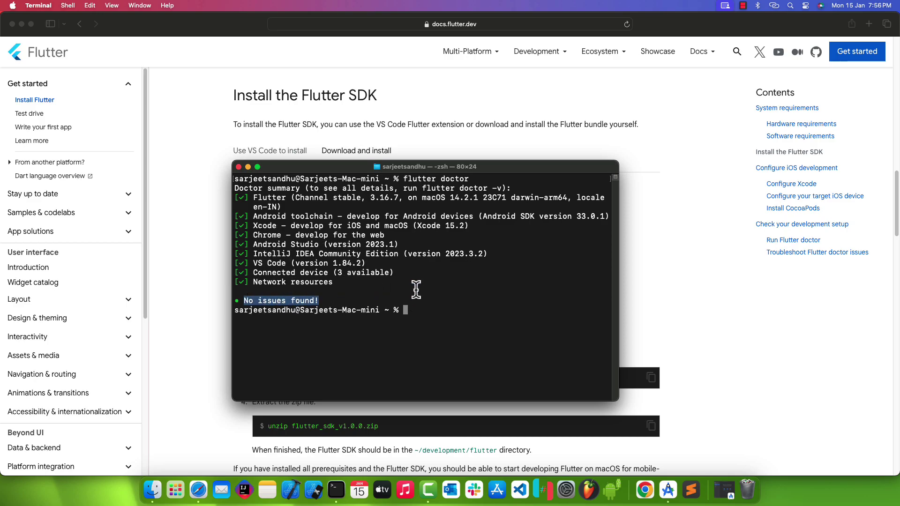
# Bring up the Android Studio welcome window and browse the Plugins Marketplace.
pyautogui.click(417, 291)
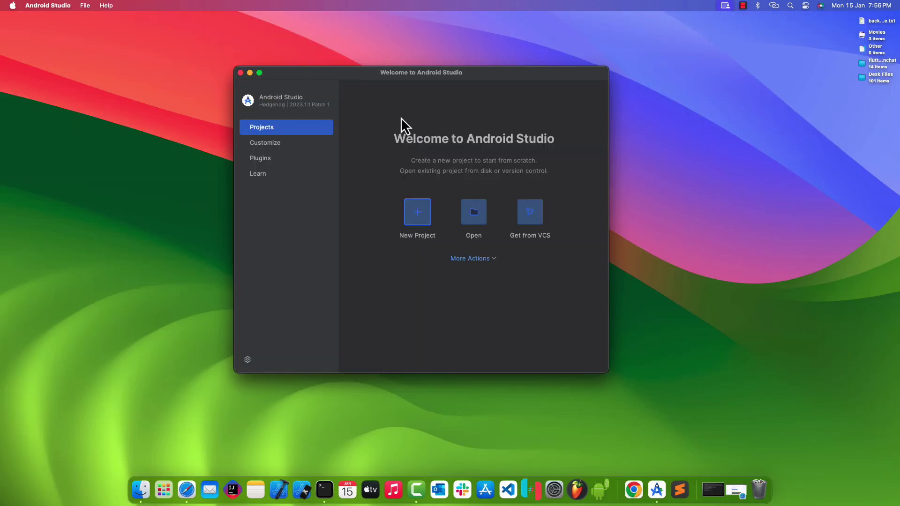
pyautogui.moveTo(316, 77); pyautogui.dragTo(301, 77)
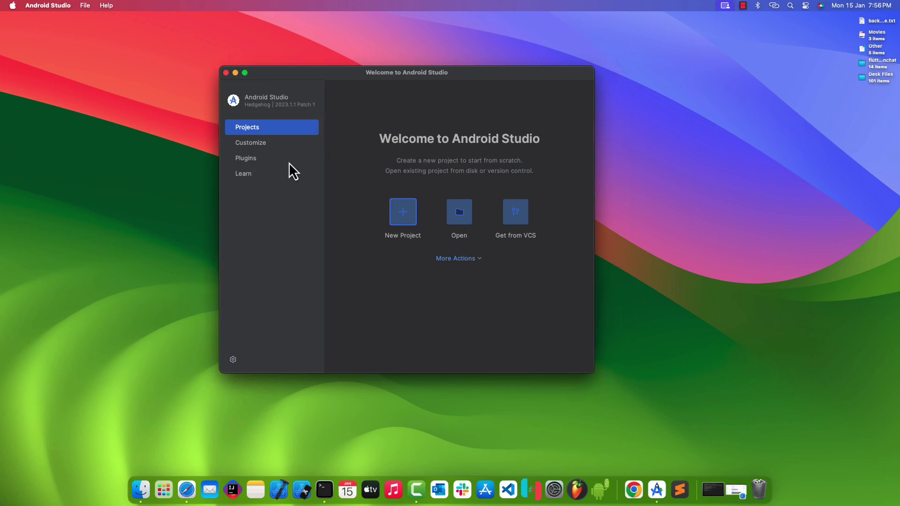
pyautogui.click(249, 160)
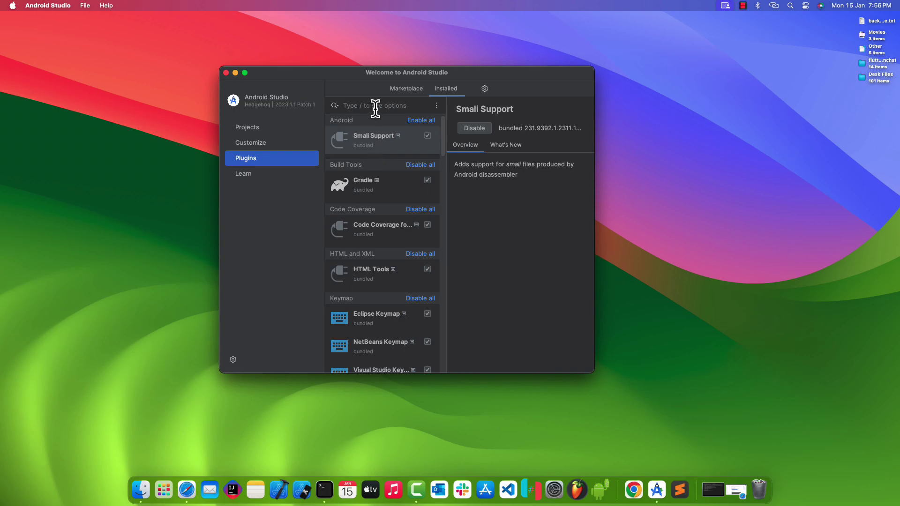
pyautogui.click(409, 93)
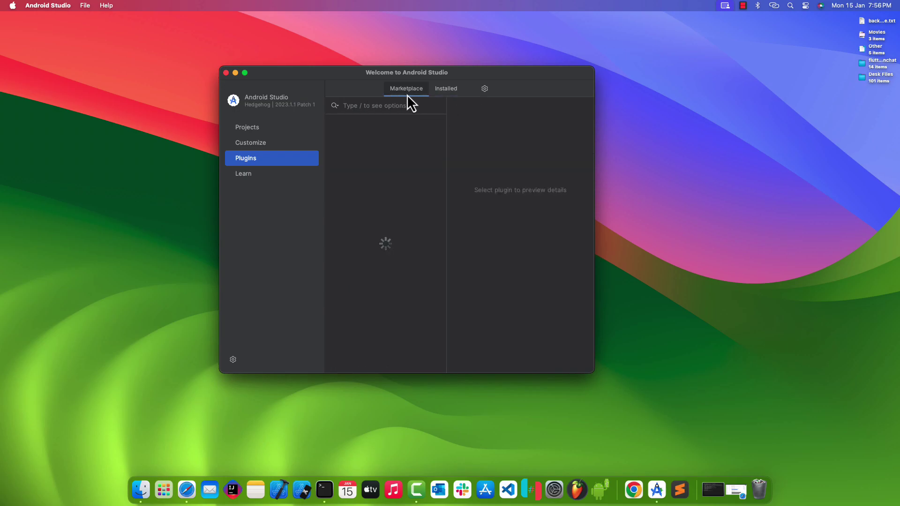
pyautogui.write('fl')
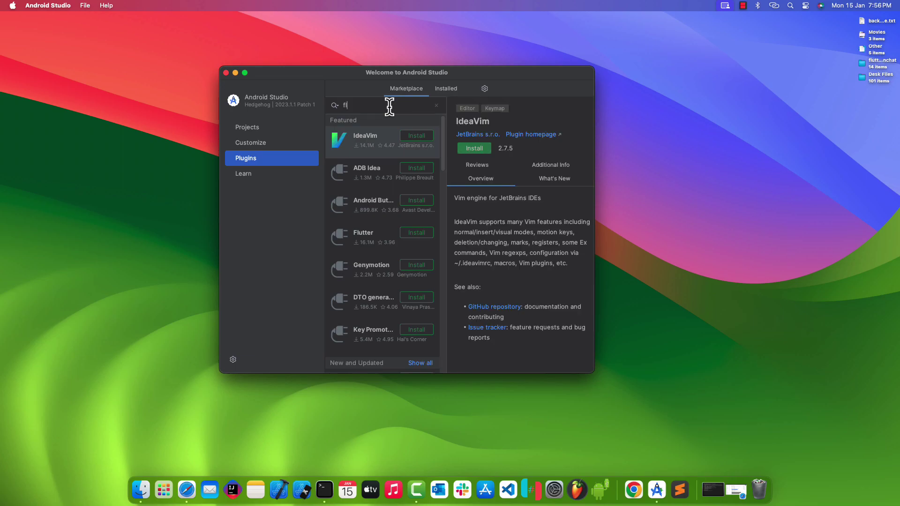
pyautogui.write('u')
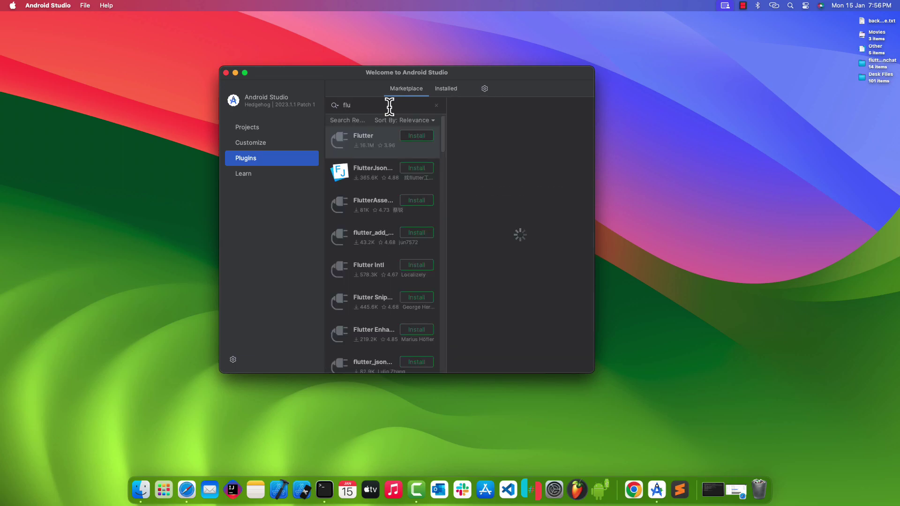
pyautogui.write('tter')
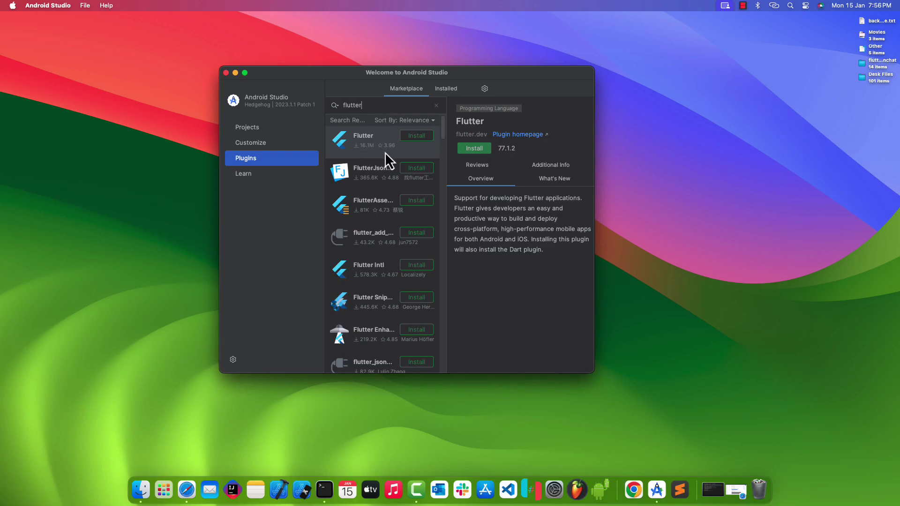
# Install the Flutter plugin with its Dart dependency and restart Android Studio.
pyautogui.click(418, 135)
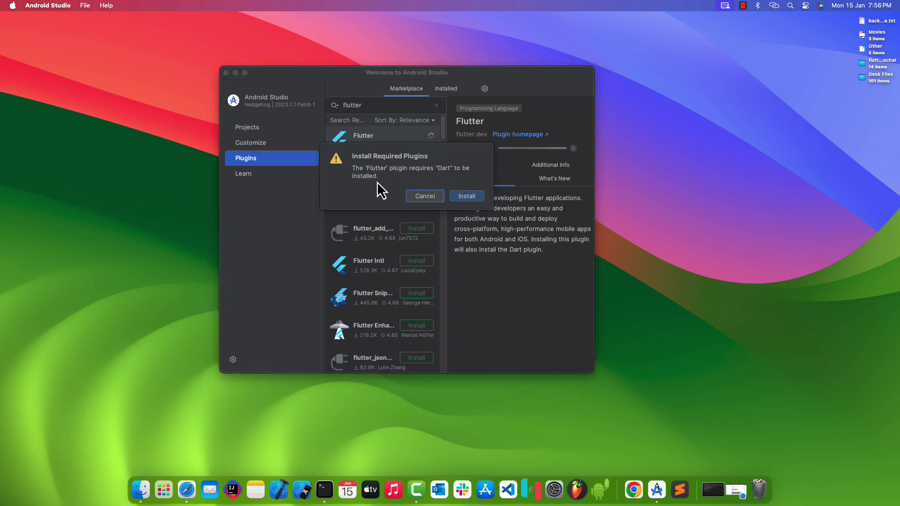
pyautogui.click(473, 197)
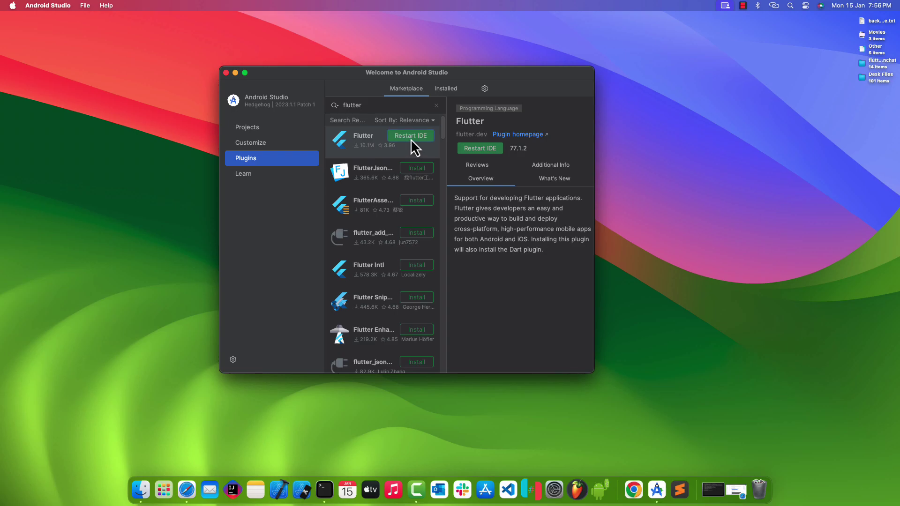
pyautogui.click(411, 137)
pyautogui.click(465, 196)
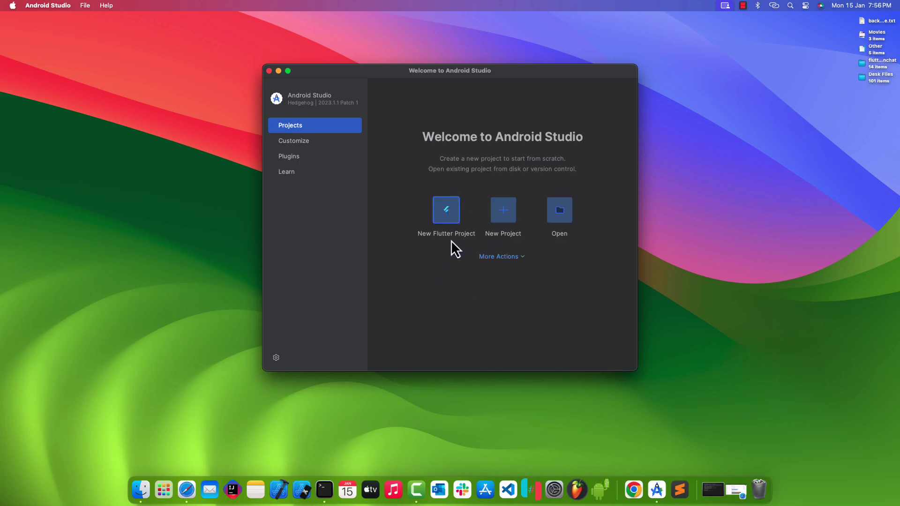
# Install Atom Material Icons and Material Theme UI, accept the licensing plugin, and restart the IDE.
pyautogui.click(306, 158)
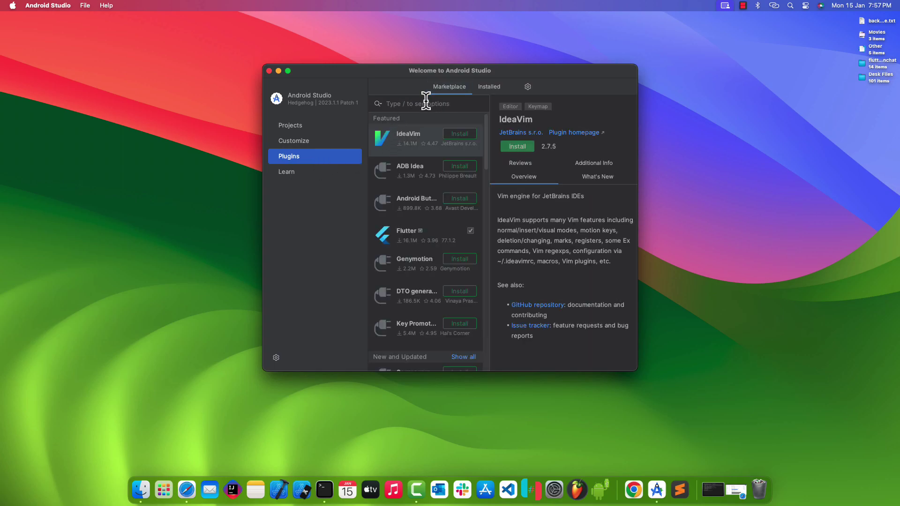
pyautogui.write('mate')
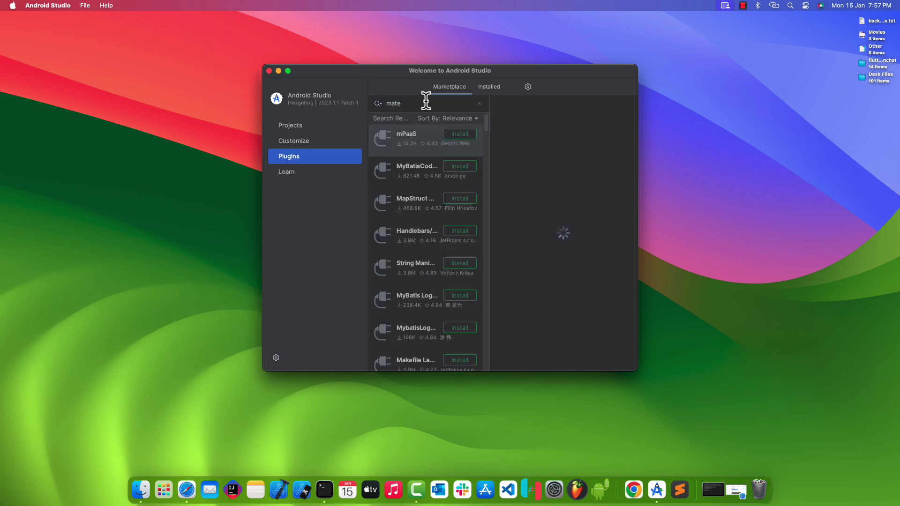
pyautogui.write('rial')
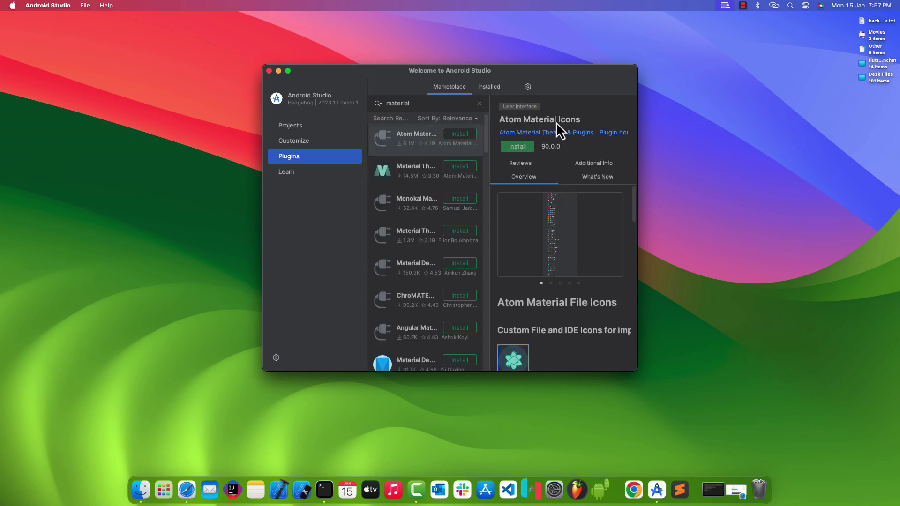
pyautogui.click(514, 150)
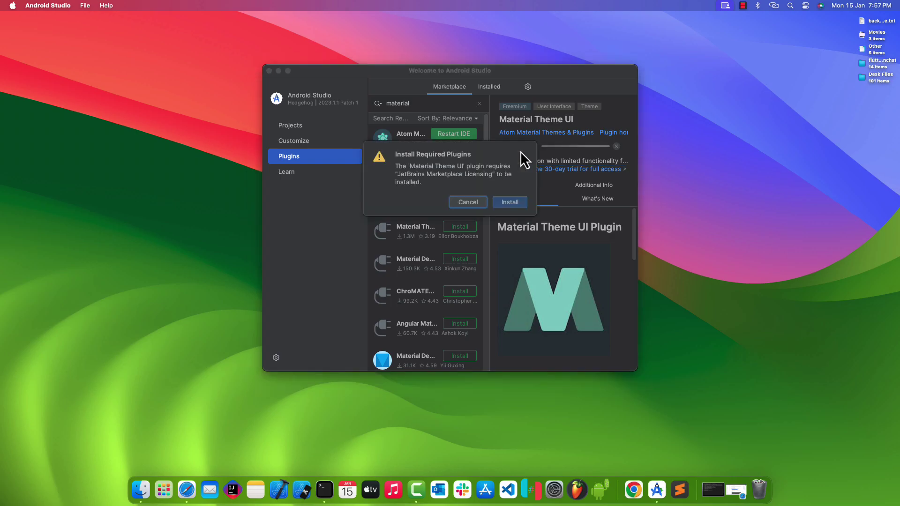
pyautogui.click(504, 204)
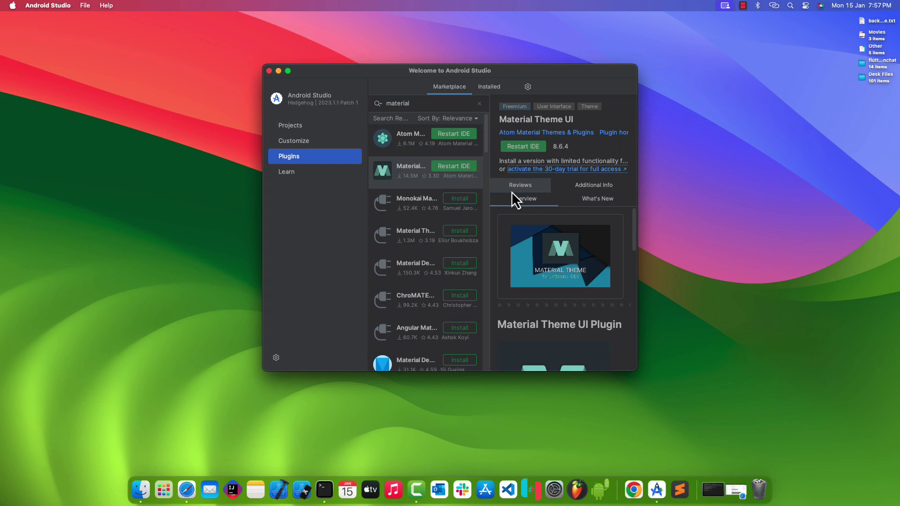
pyautogui.click(513, 150)
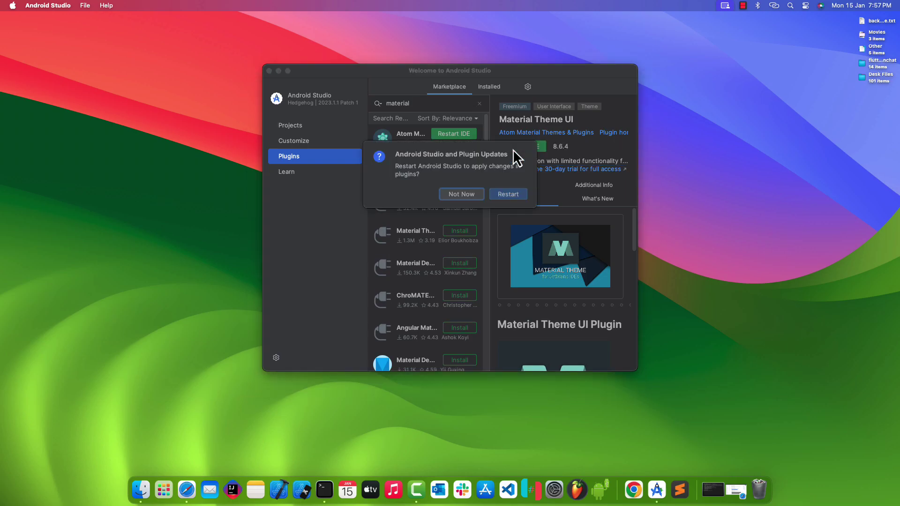
pyautogui.click(509, 192)
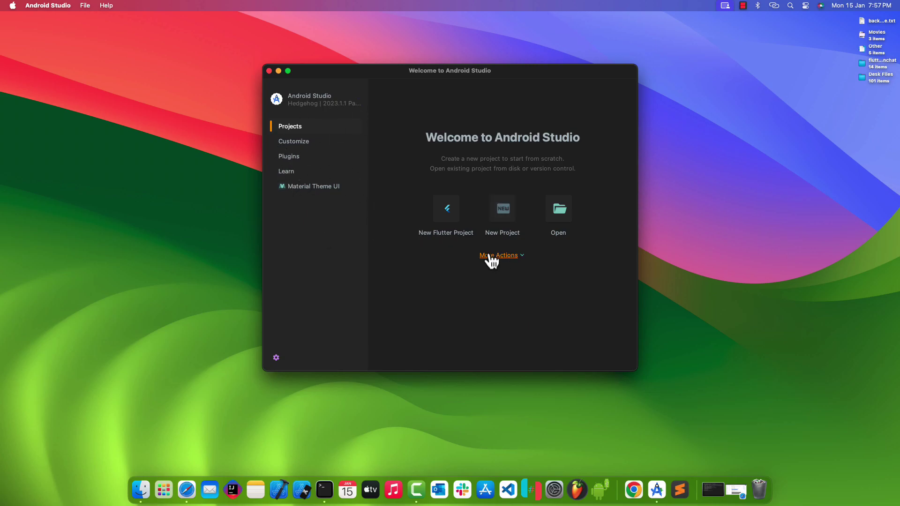
# Create Flutter project 'first_flutter' targeting only Android and iOS, dropping MacOS, Web and Linux.
pyautogui.click(444, 219)
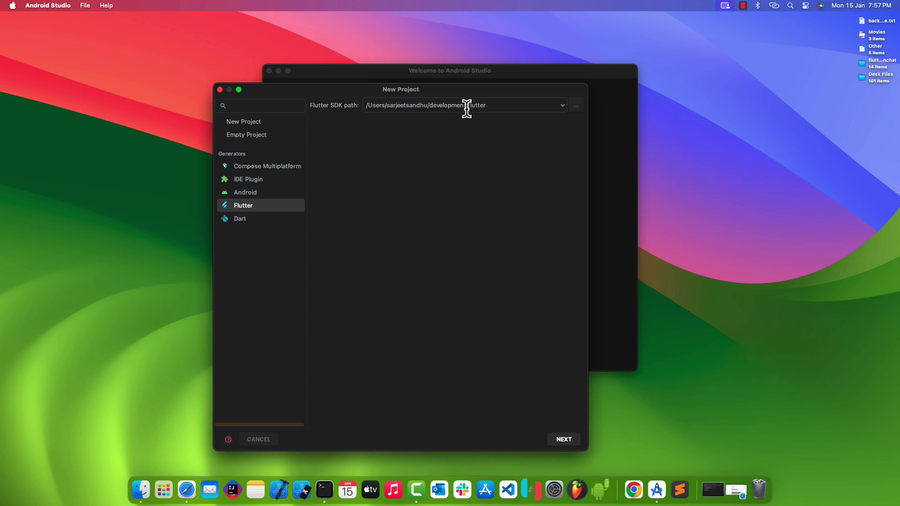
pyautogui.click(566, 440)
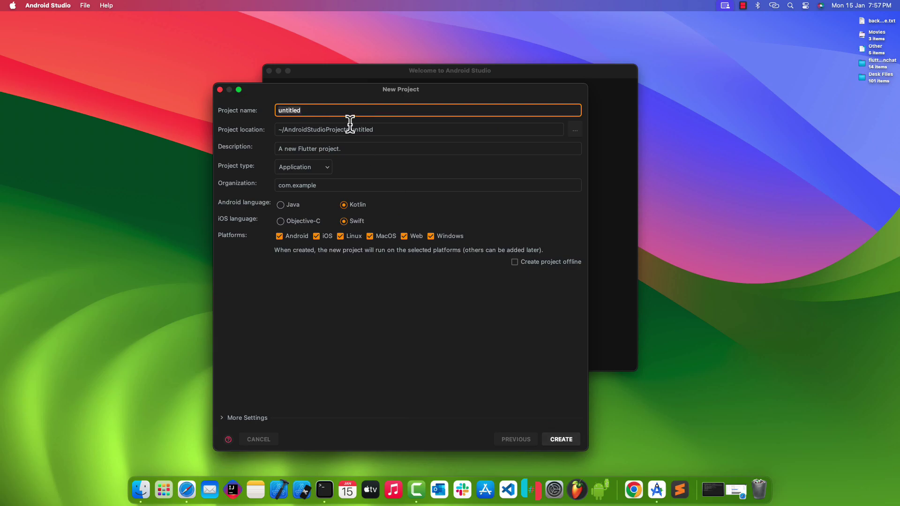
pyautogui.write('first')
pyautogui.write('_flutter')
pyautogui.click(373, 239)
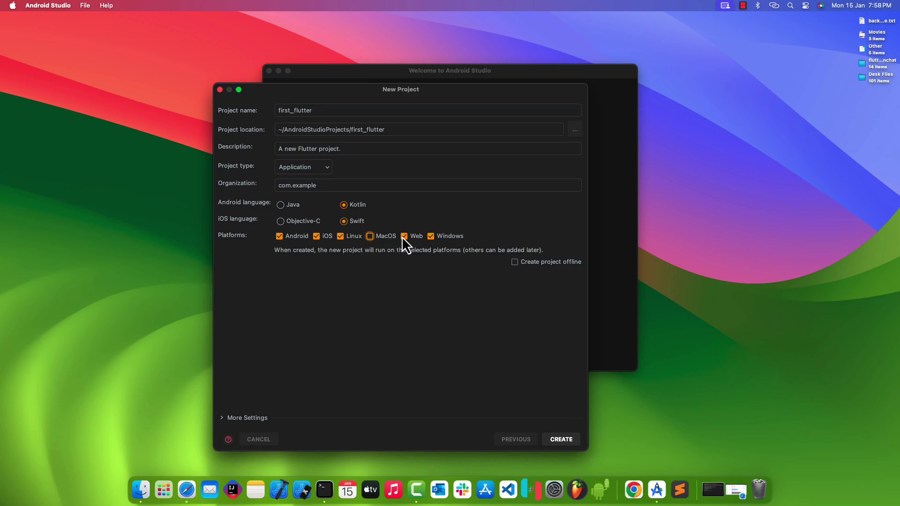
pyautogui.click(404, 236)
pyautogui.click(343, 237)
pyautogui.click(556, 438)
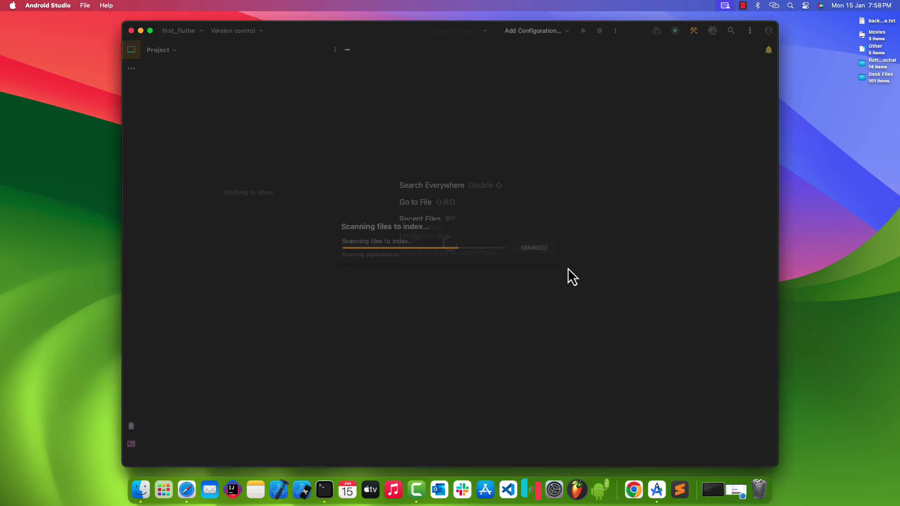
# Launch the iPhone 15 Pro simulator beside the enlarged project window and dismiss the Material Theme notification.
pyautogui.moveTo(384, 28); pyautogui.dragTo(271, 26)
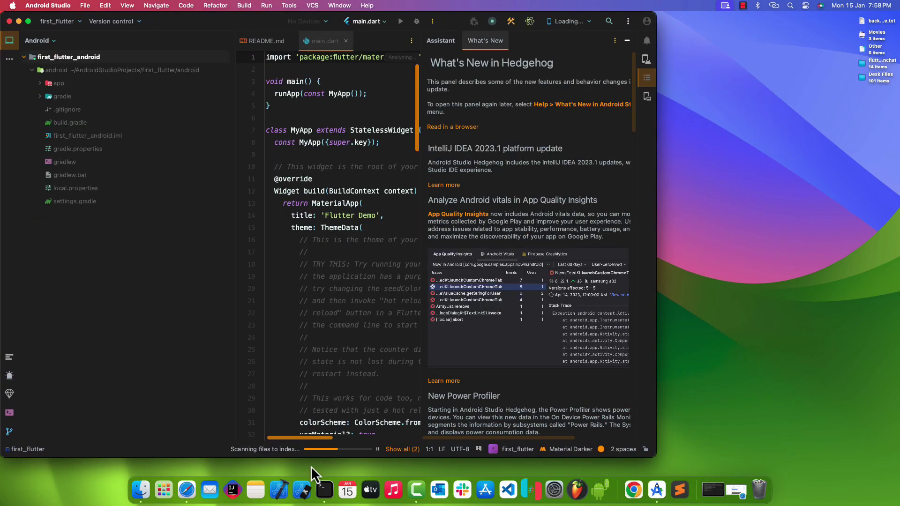
pyautogui.click(304, 486)
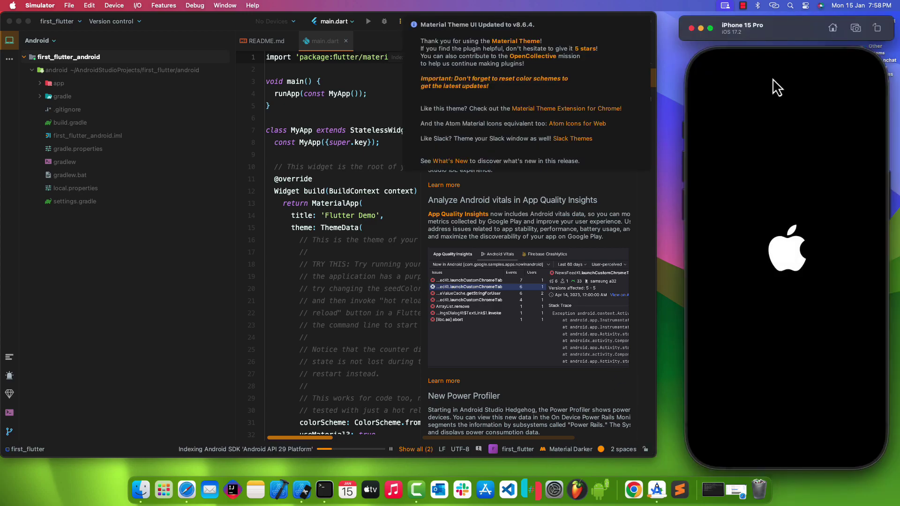
pyautogui.moveTo(743, 24); pyautogui.dragTo(753, 19)
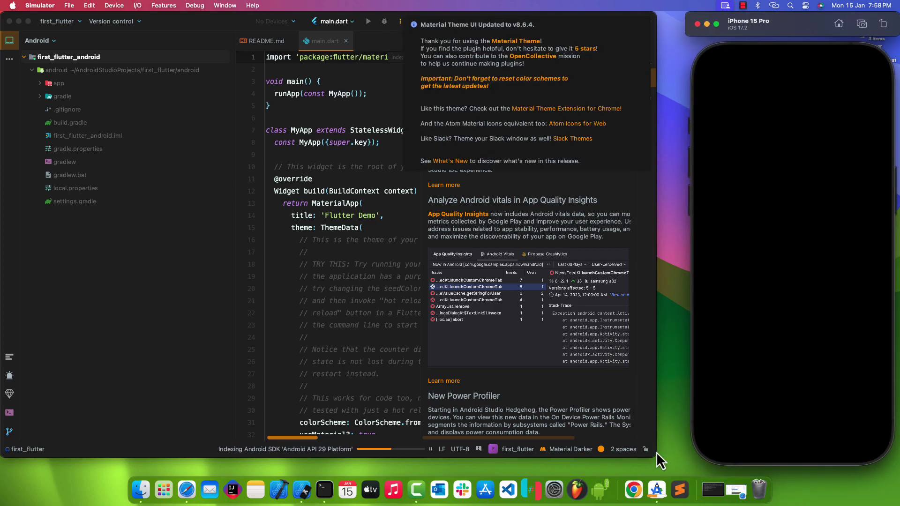
pyautogui.moveTo(657, 453)
pyautogui.mouseDown()
pyautogui.moveTo(668, 474)
pyautogui.moveTo(684, 476)
pyautogui.mouseUp()
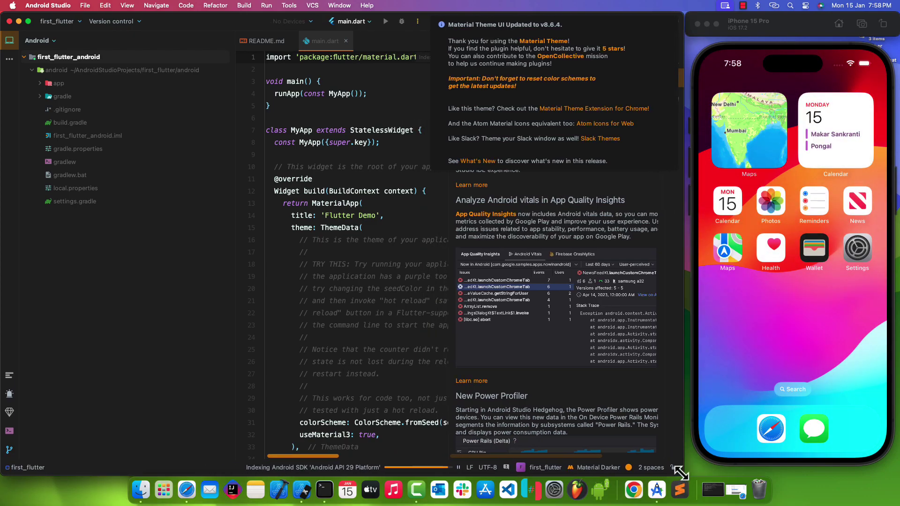
pyautogui.click(781, 292)
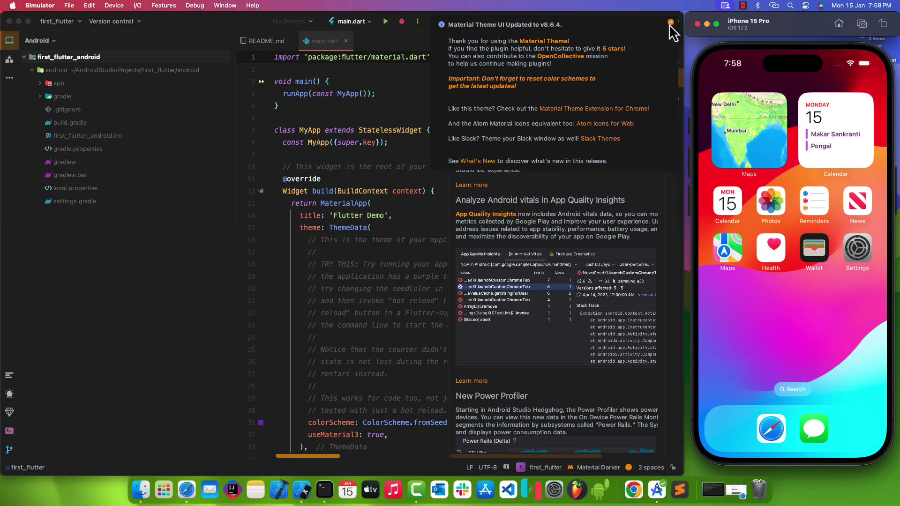
pyautogui.click(669, 25)
# Switch the side panel to Project view, expand first_flutter, and close all editor tabs.
pyautogui.doubleClick(228, 175)
pyautogui.moveTo(233, 176); pyautogui.dragTo(161, 184)
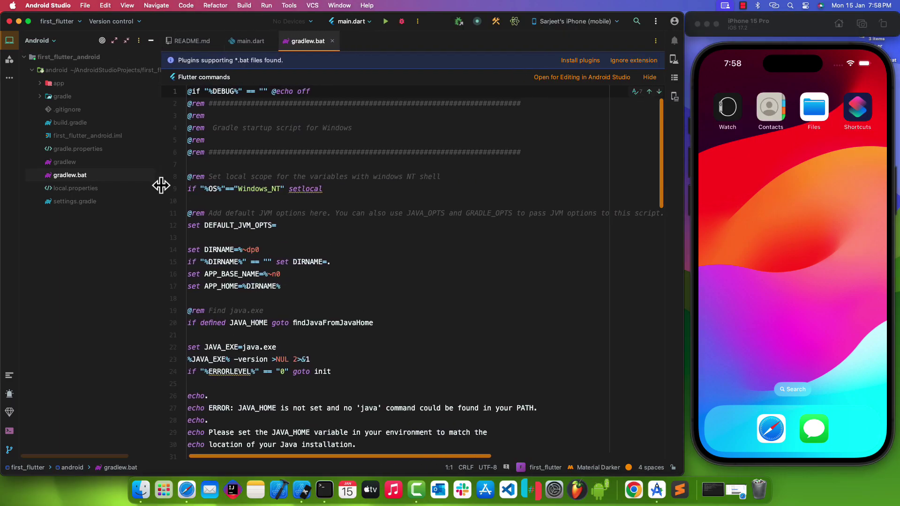
pyautogui.click(65, 70)
pyautogui.click(41, 41)
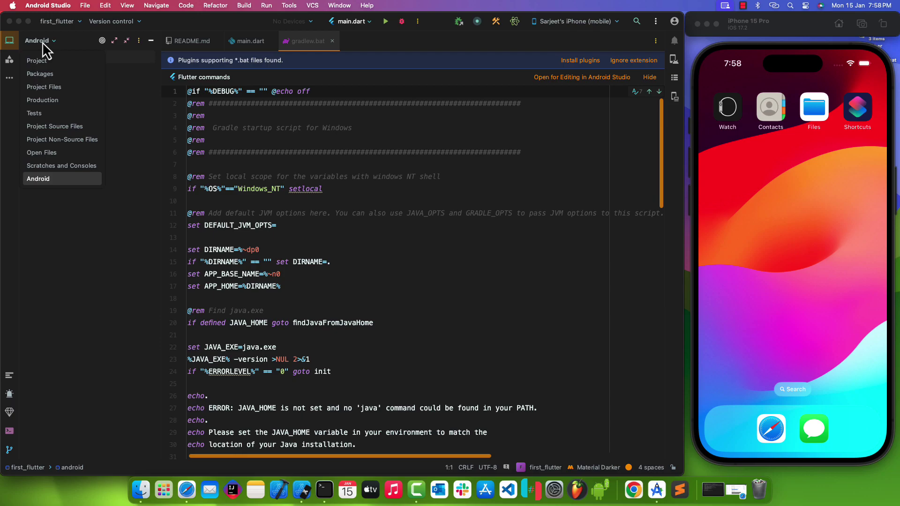
pyautogui.click(41, 61)
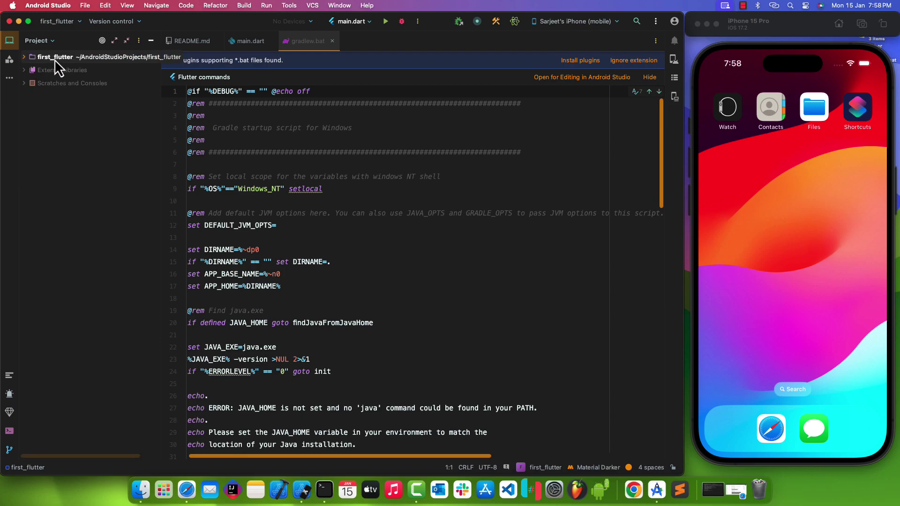
pyautogui.doubleClick(56, 58)
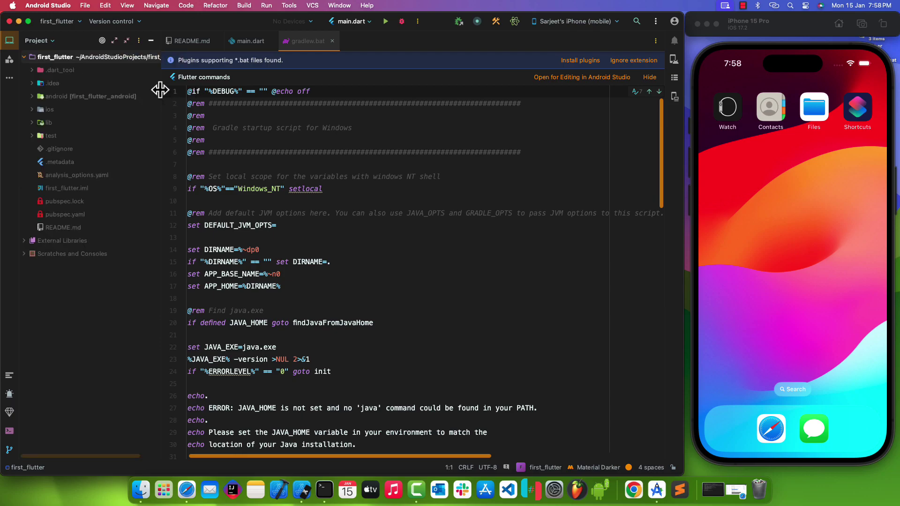
pyautogui.moveTo(162, 93); pyautogui.dragTo(173, 92)
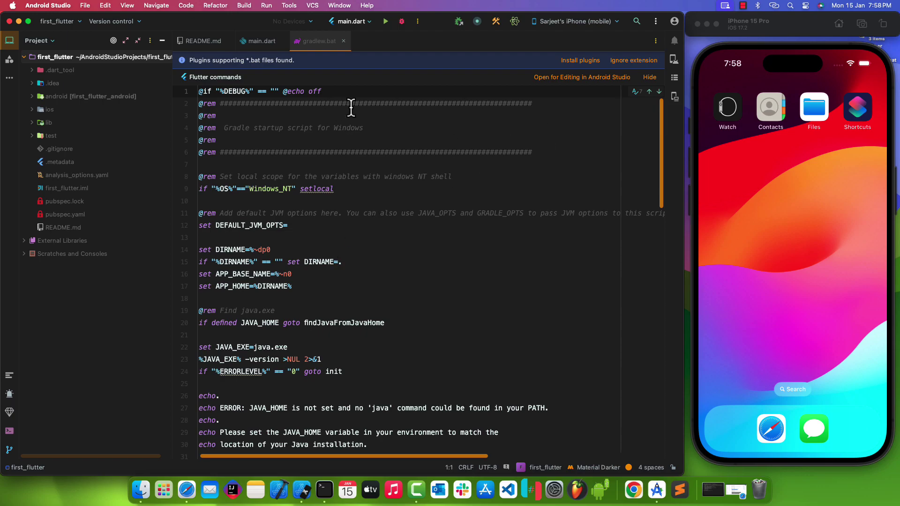
pyautogui.rightClick(260, 44)
pyautogui.click(273, 70)
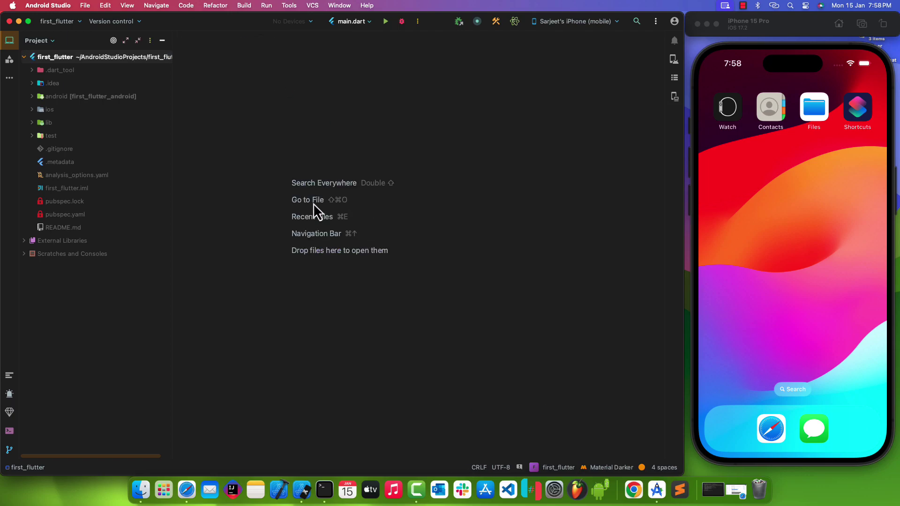
# Run 'flutter run --verbose' in Android Studio's built-in terminal to launch the app.
pyautogui.click(15, 433)
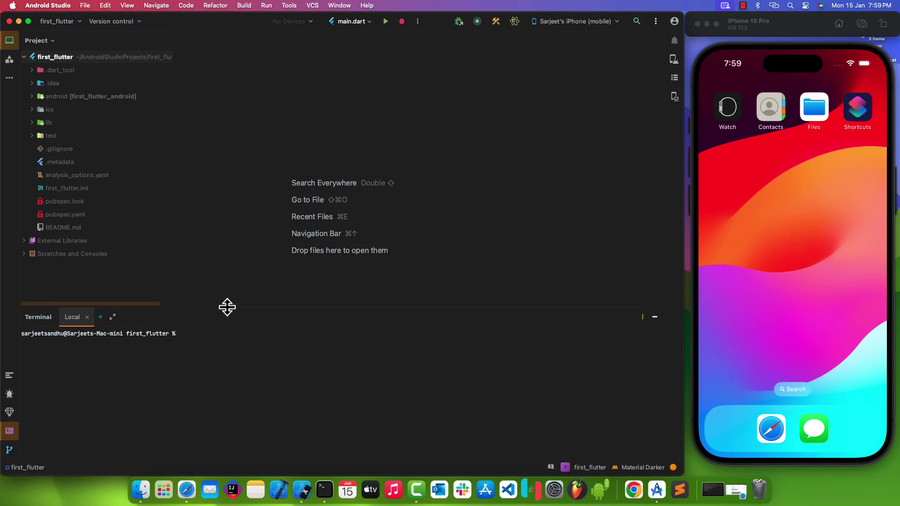
pyautogui.moveTo(227, 307); pyautogui.dragTo(228, 311)
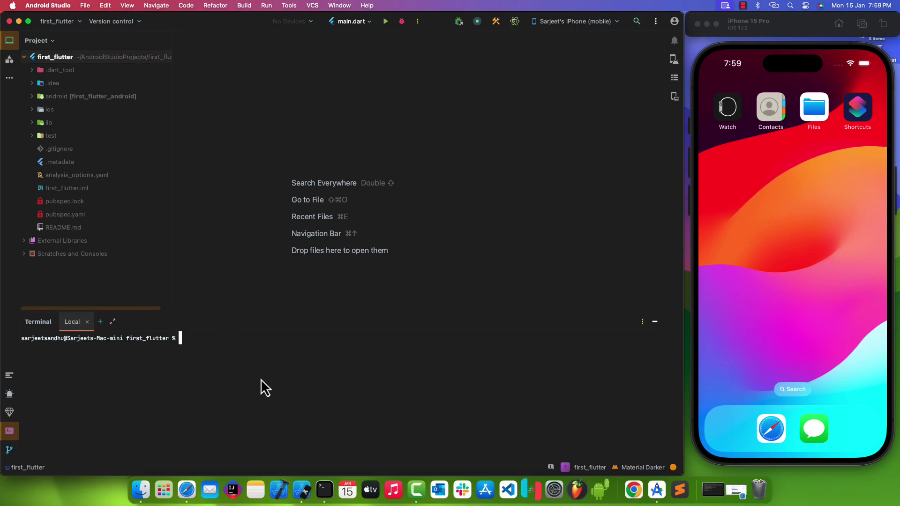
pyautogui.write('flutter ')
pyautogui.write('run --verb')
pyautogui.write('ose')
pyautogui.press('Return')
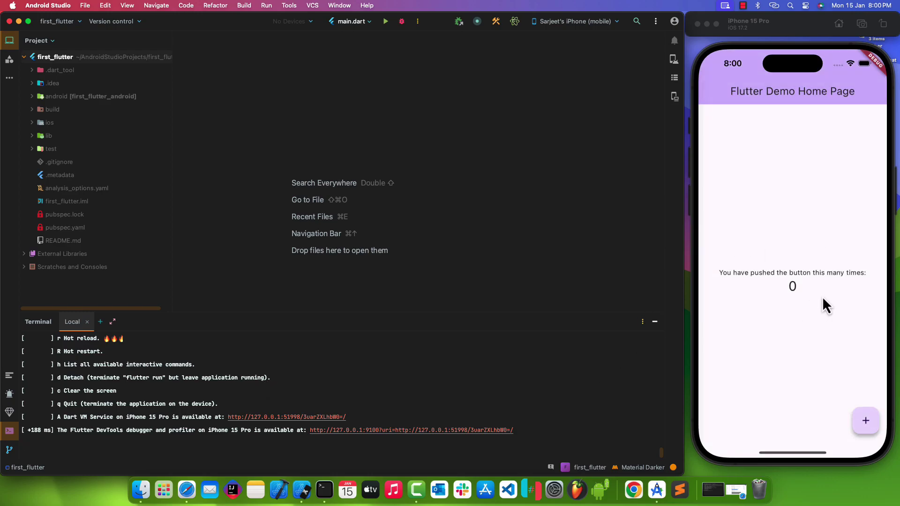
# Tap the simulator app's + button repeatedly to raise the counter to 9.
pyautogui.click(864, 422)
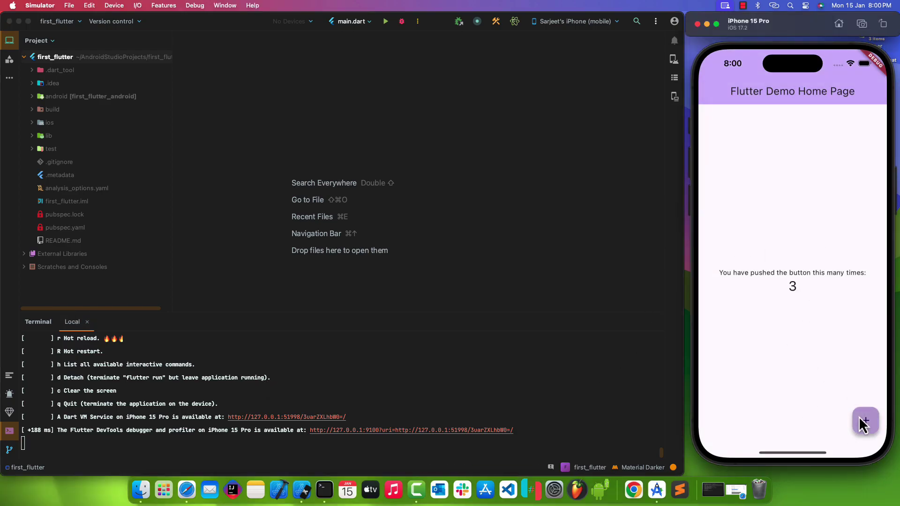
pyautogui.click(865, 422)
pyautogui.click(860, 417)
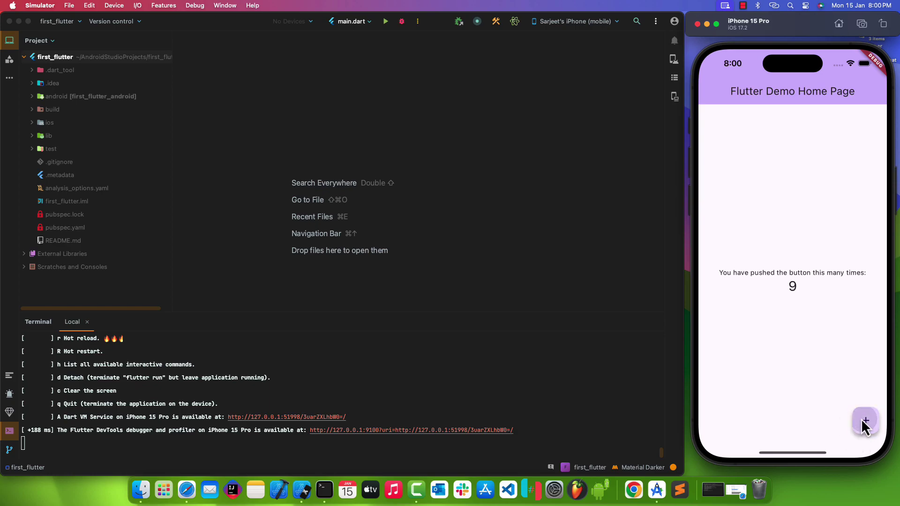